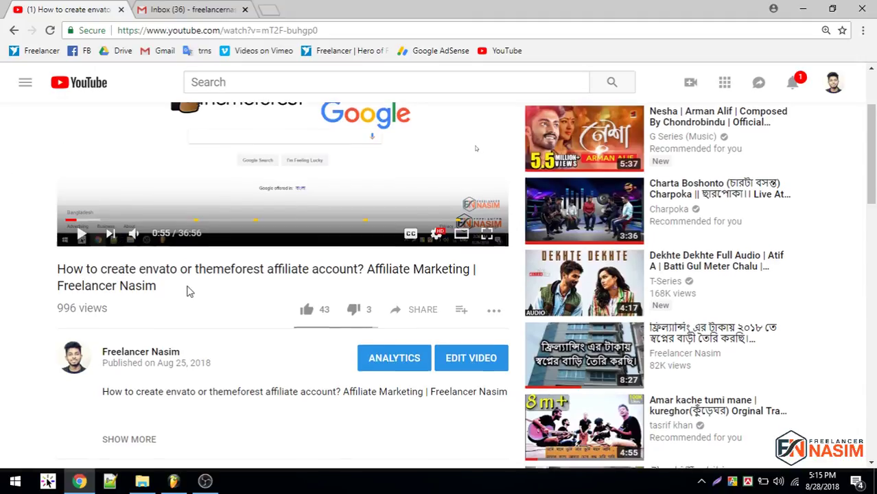
Review the title of the YouTube video about creating an Envato or ThemeForest affiliate account.
scroll(186, 291, up, 2)
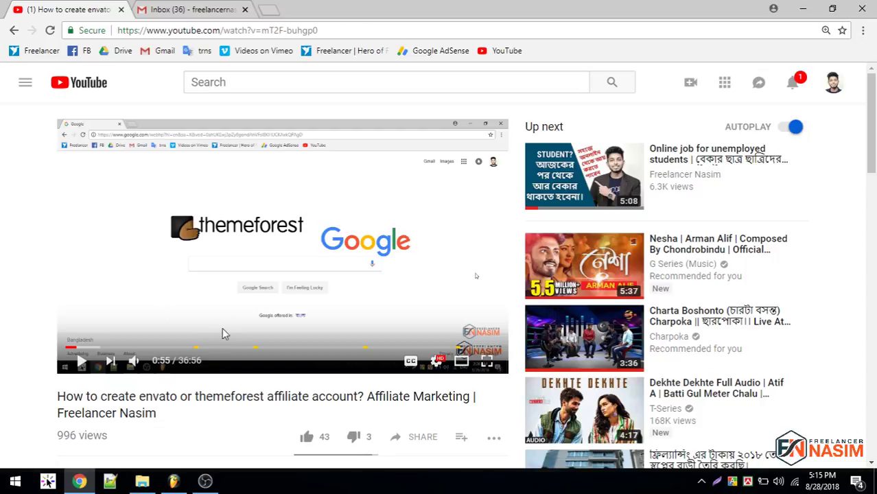
scroll(221, 338, down, 2)
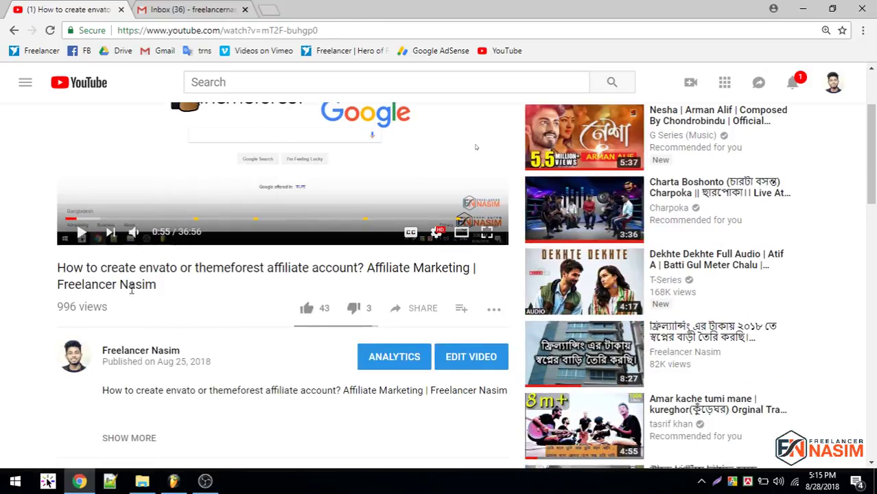
triple_click(130, 286)
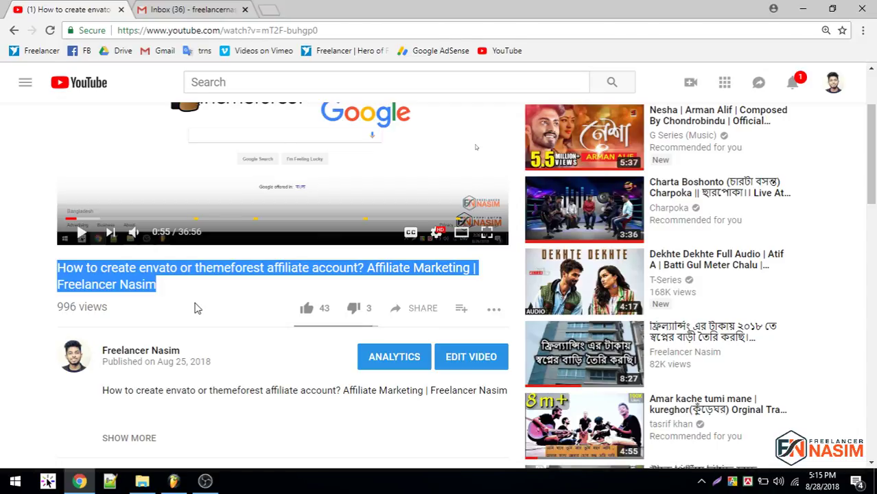
click(195, 308)
Switch to Gmail, open the Envato Market Affiliates welcome email and read its message.
click(184, 8)
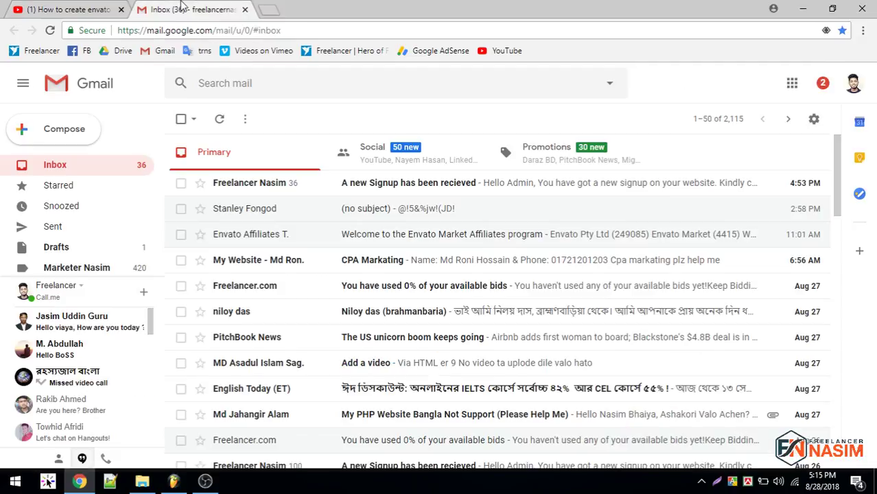
click(387, 239)
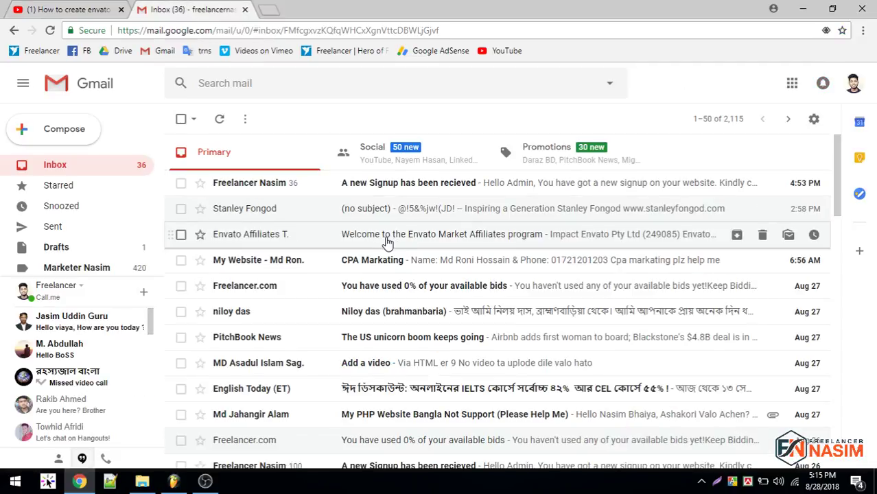
scroll(354, 273, down, 2)
scroll(352, 269, up, 1)
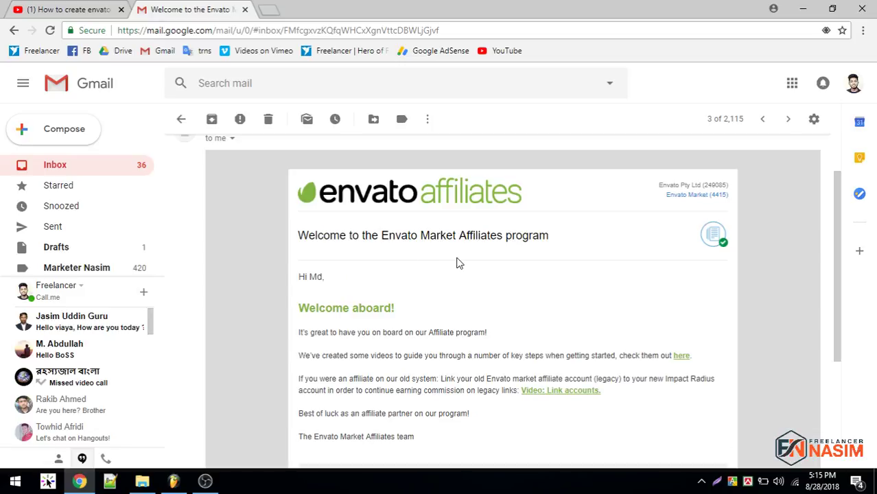
scroll(457, 260, down, 1)
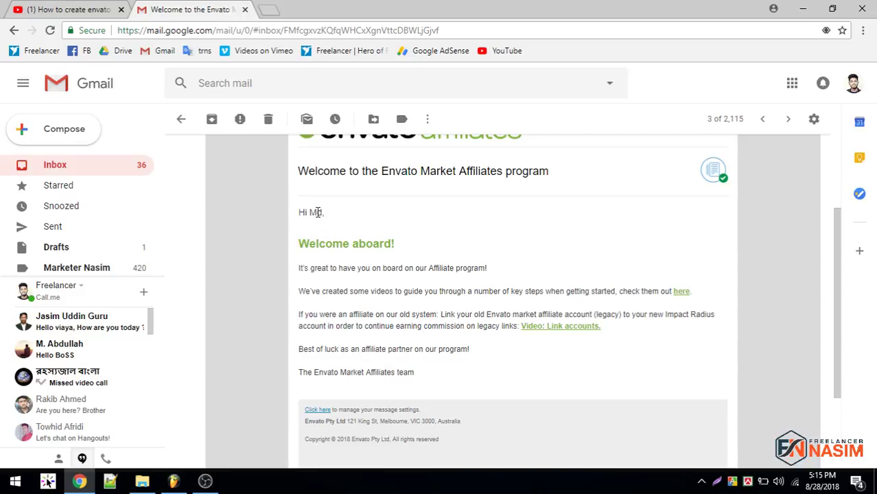
drag(315, 237, 384, 243)
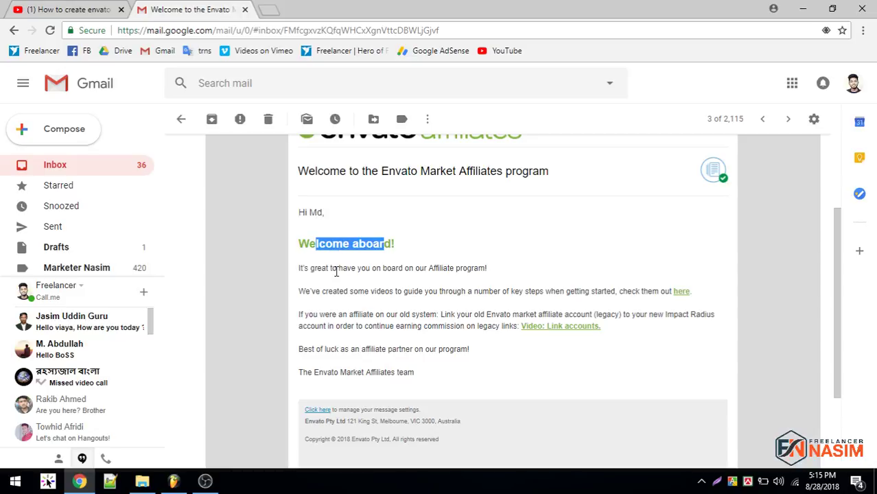
click(330, 266)
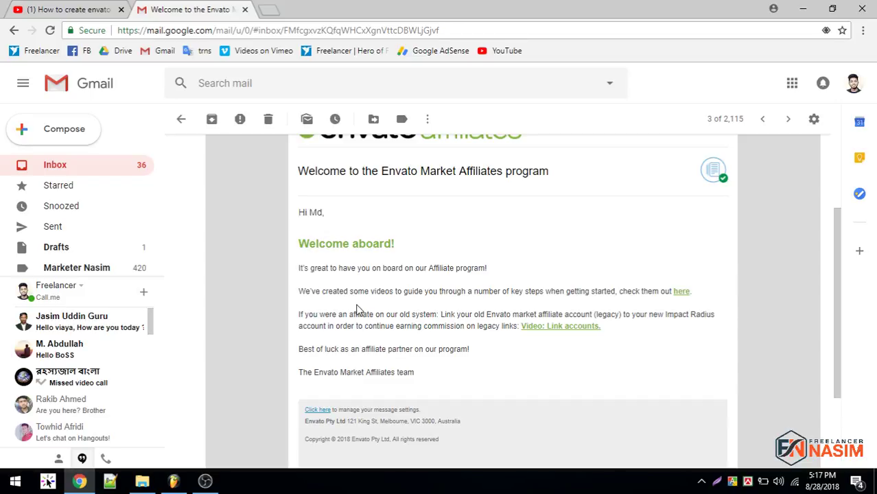
Search Google for "envato affiliate login" in a new browser tab.
click(269, 10)
text(ev)
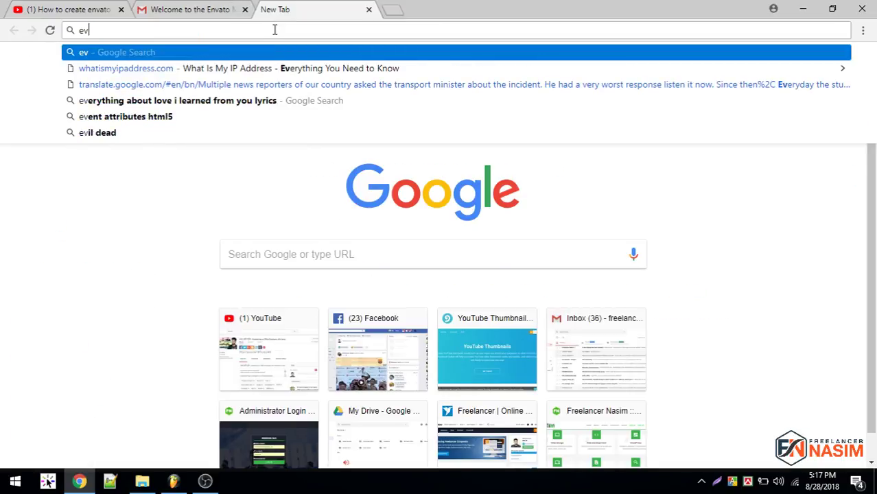
key(BackSpace)
text(nvato)
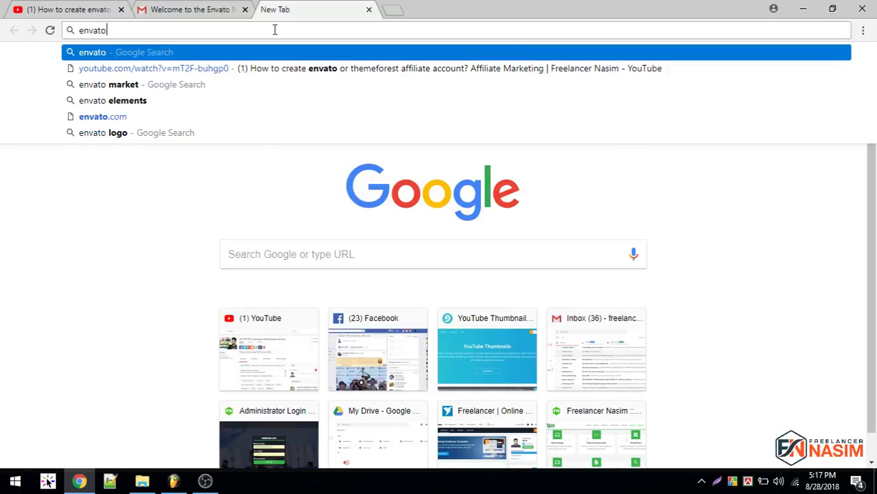
text( aff)
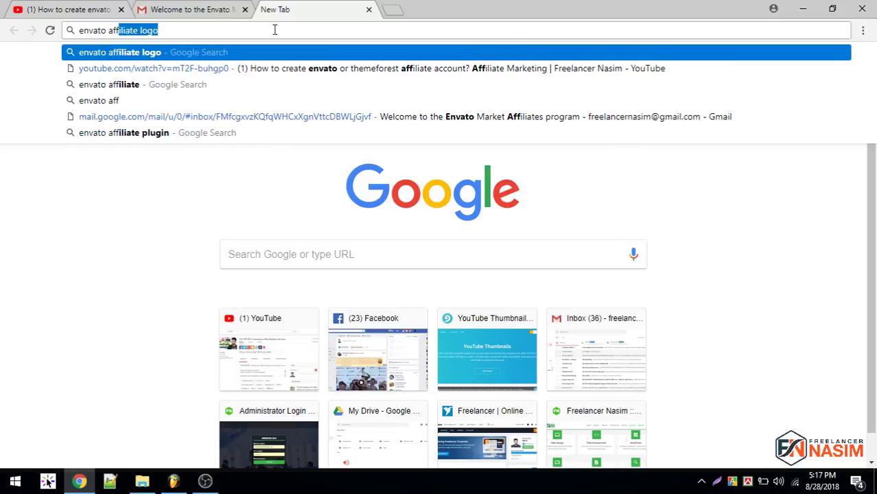
text(iliate login)
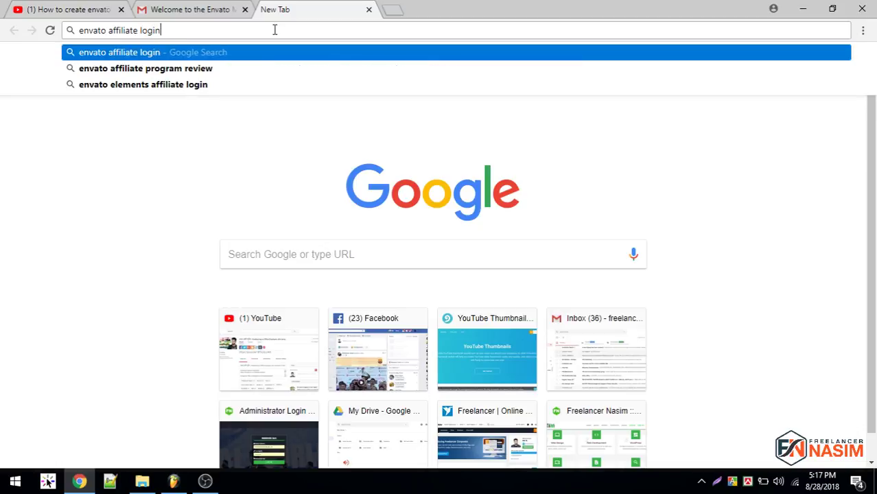
key(Return)
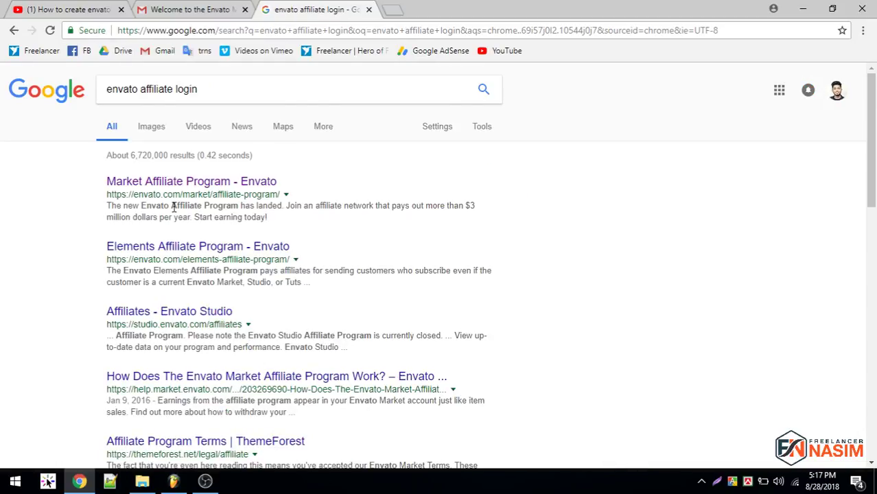
Open Envato's Market Affiliate Program search result and close the Gmail tab.
click(208, 186)
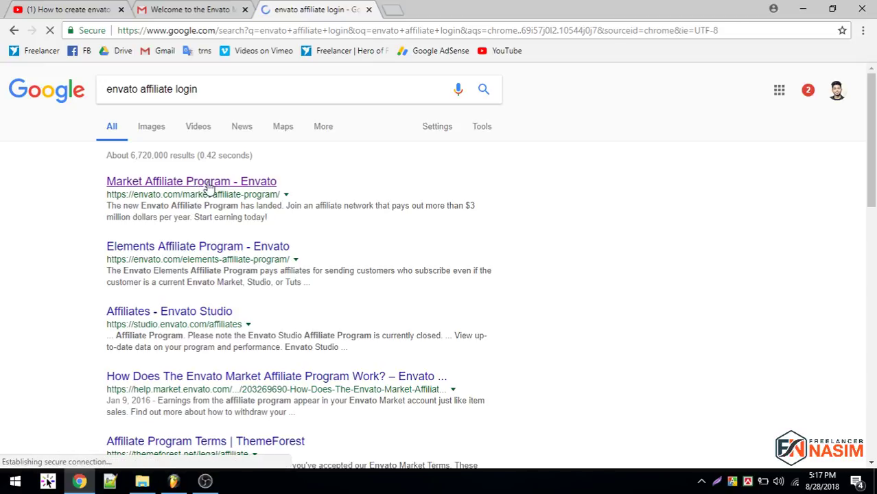
click(229, 11)
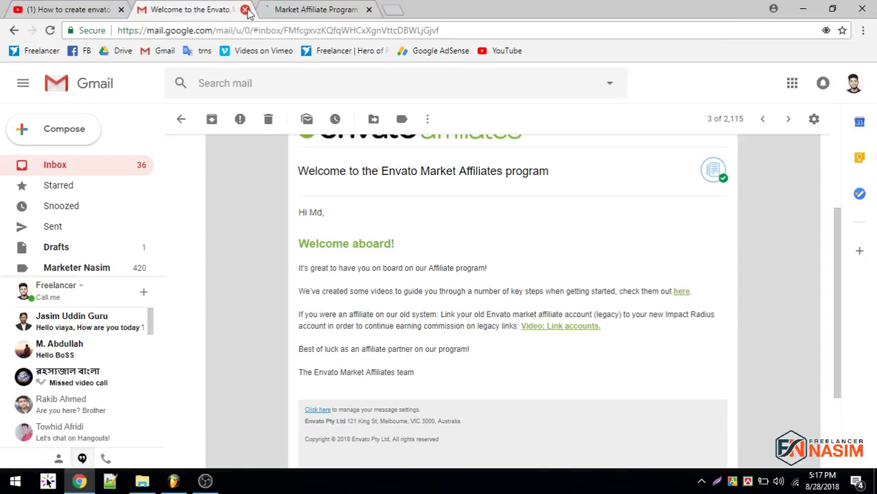
click(245, 10)
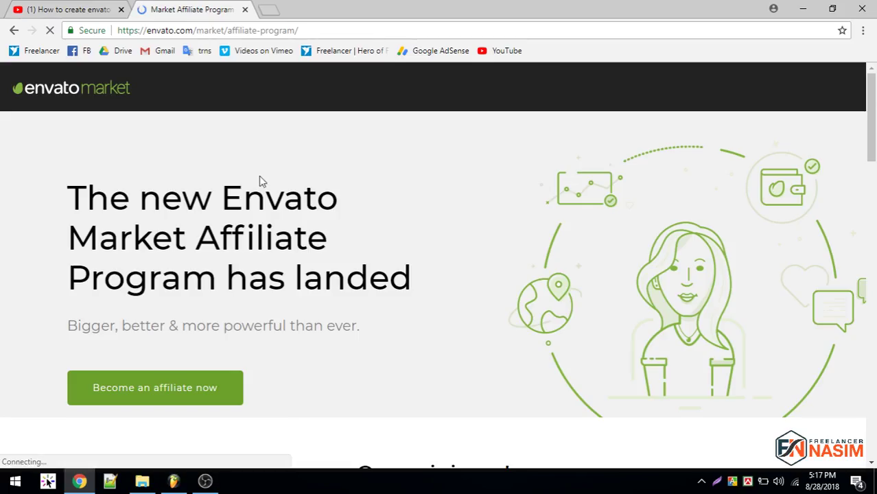
Open the Affiliate Sign In page linked in the program page's footer and close the program page.
scroll(226, 185, down, 2)
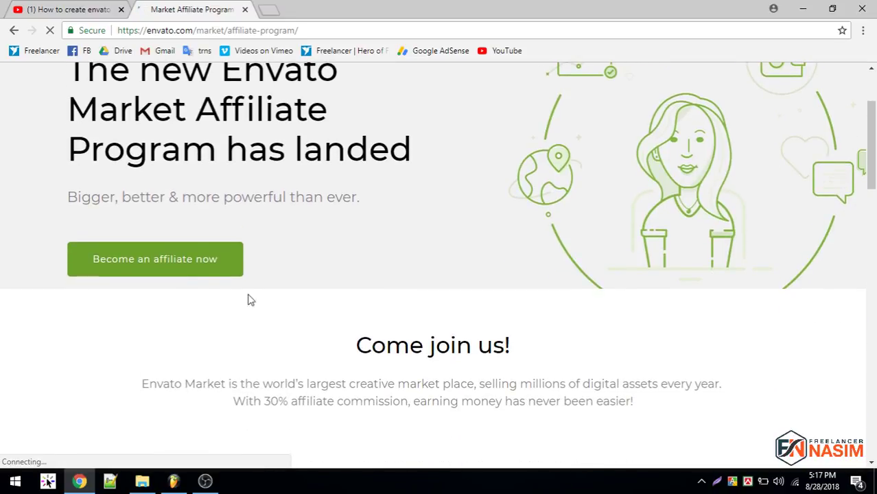
scroll(229, 274, down, 10)
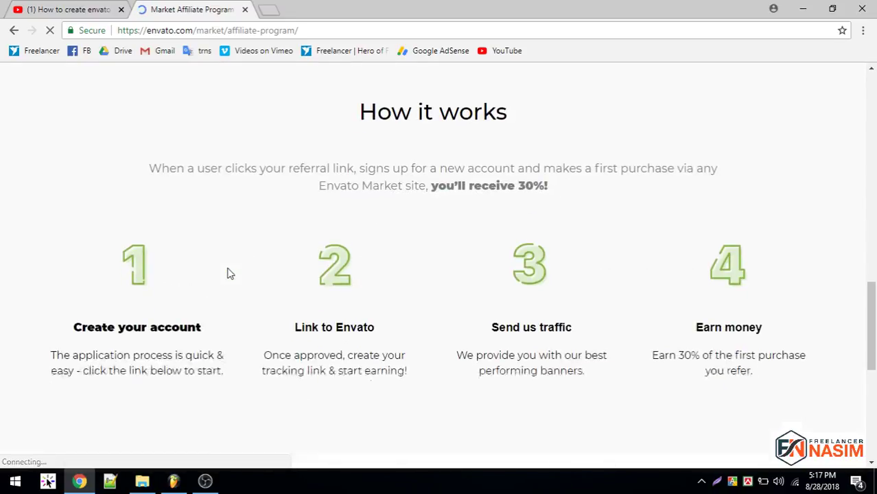
scroll(229, 273, down, 5)
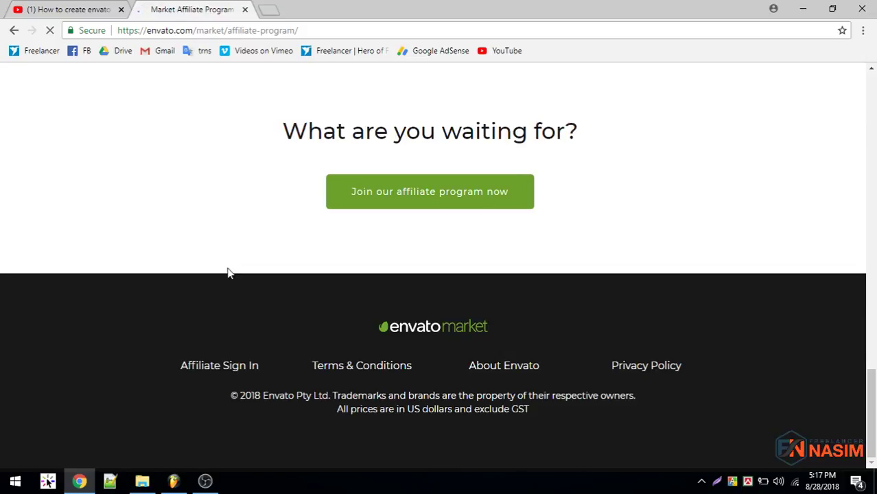
scroll(233, 289, down, 10)
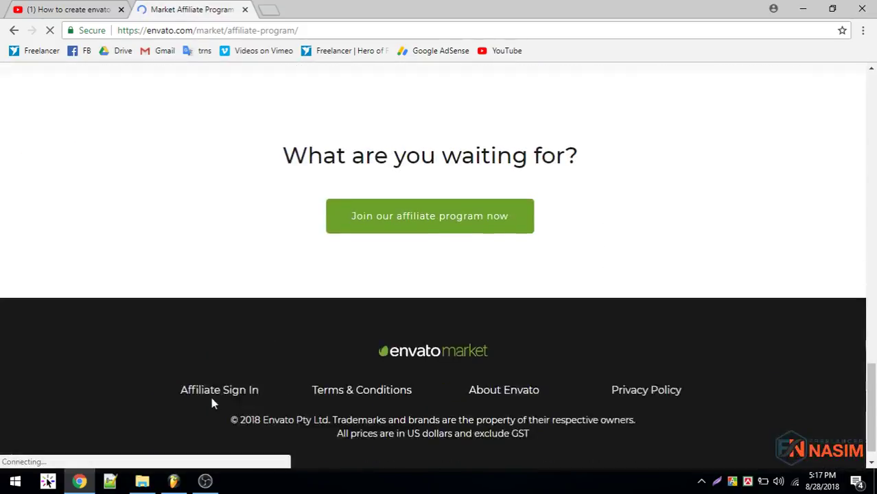
click(232, 366)
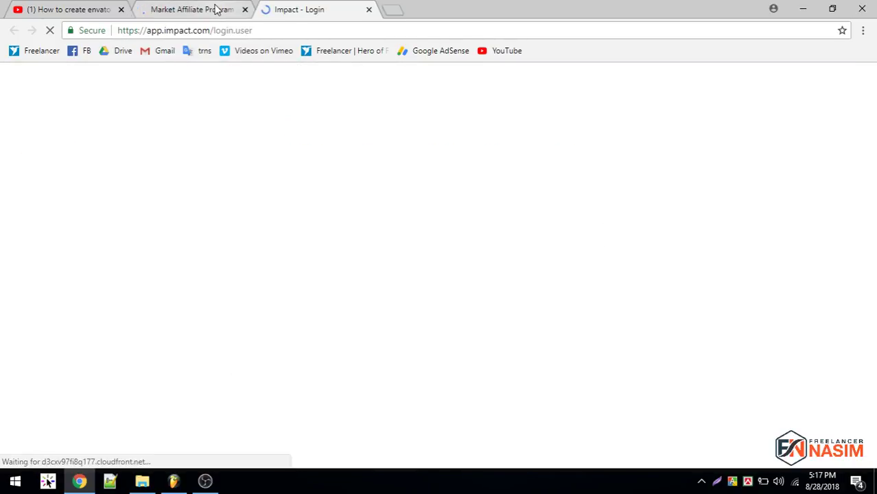
click(215, 8)
click(245, 9)
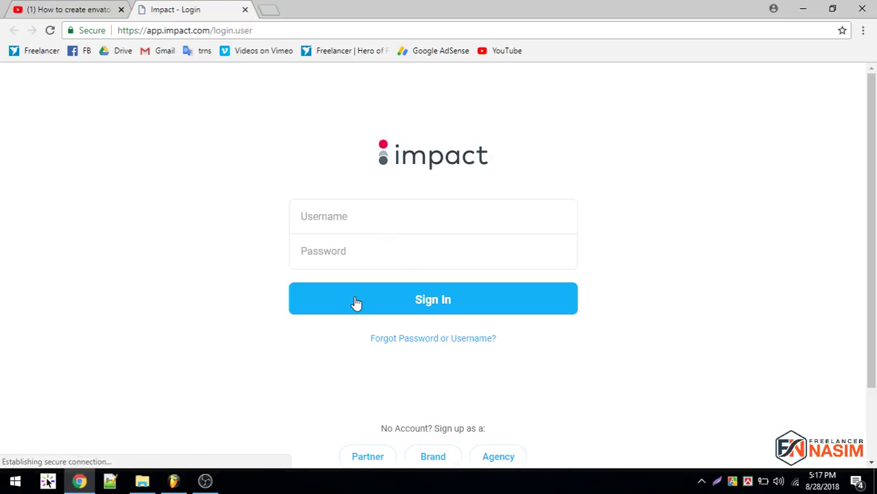
Try to sign in to Impact with the saved account username and the account password.
click(364, 215)
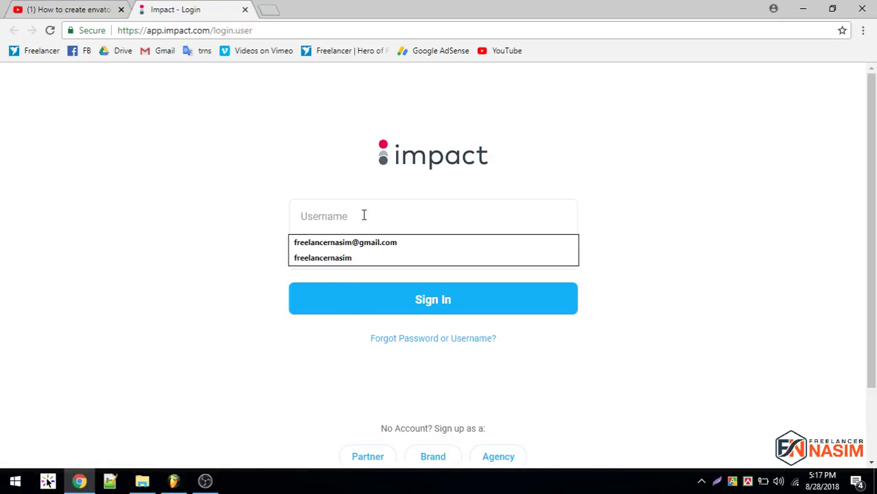
click(337, 257)
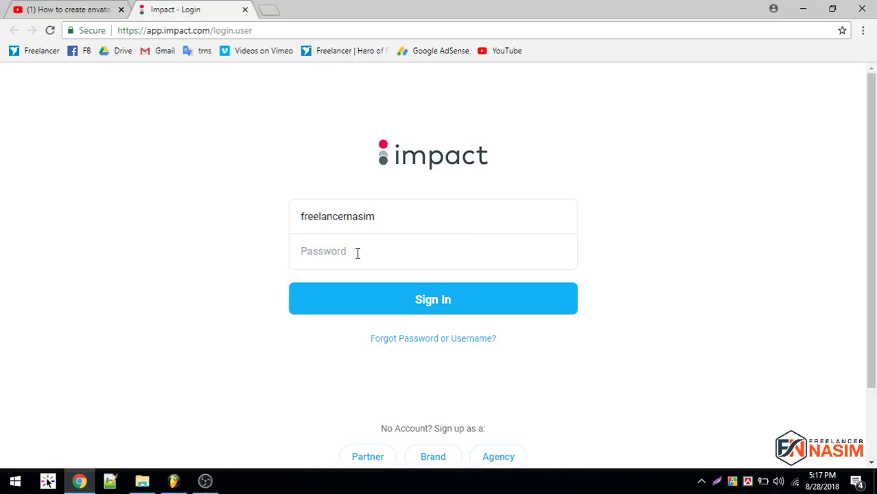
text(•••••••••••••••••••)
click(433, 295)
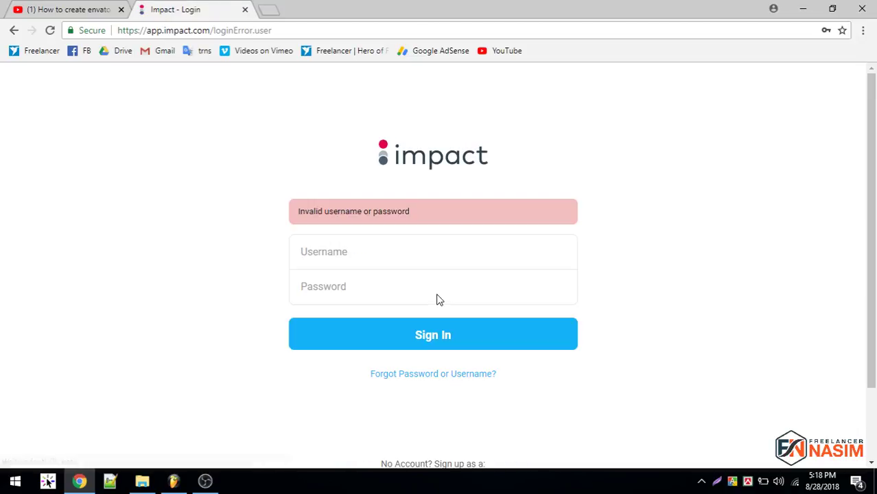
Re-enter the account username and password on the Impact login page and sign in.
click(374, 253)
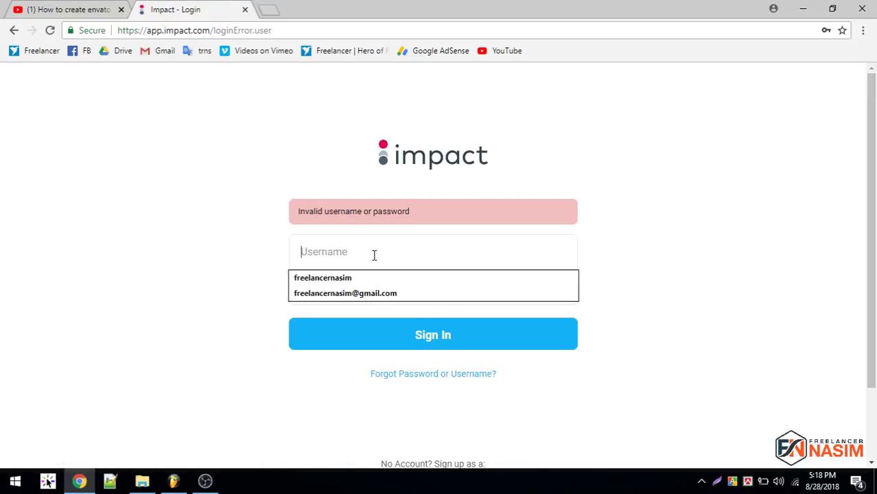
click(351, 277)
click(354, 291)
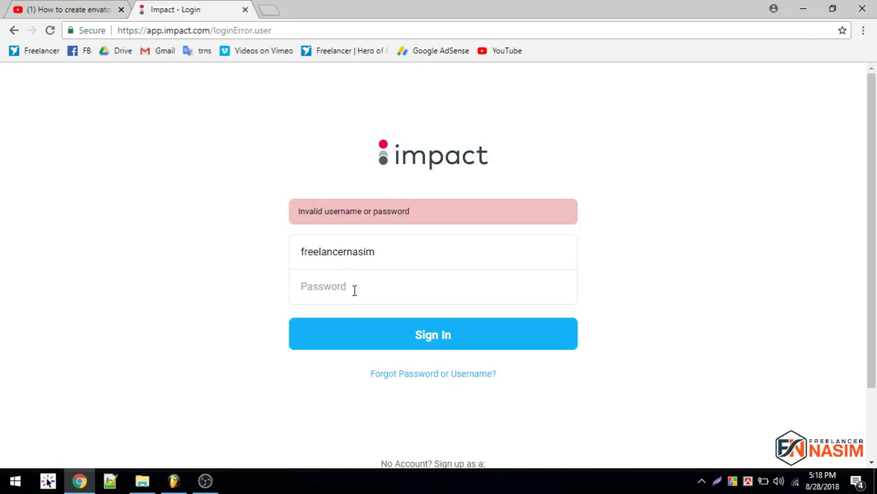
text(•••••••••••••••••••)
click(430, 340)
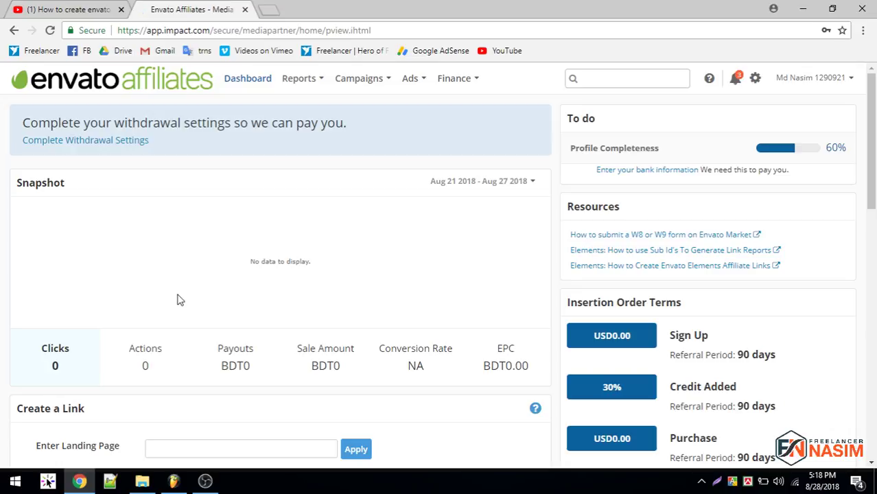
Open the withdrawal settings and set the balance threshold for payment to BDT3900.
click(111, 141)
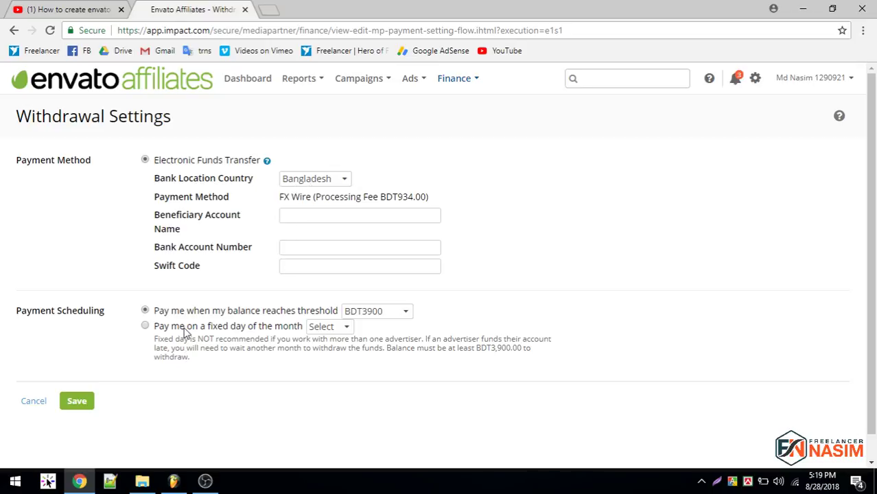
click(379, 311)
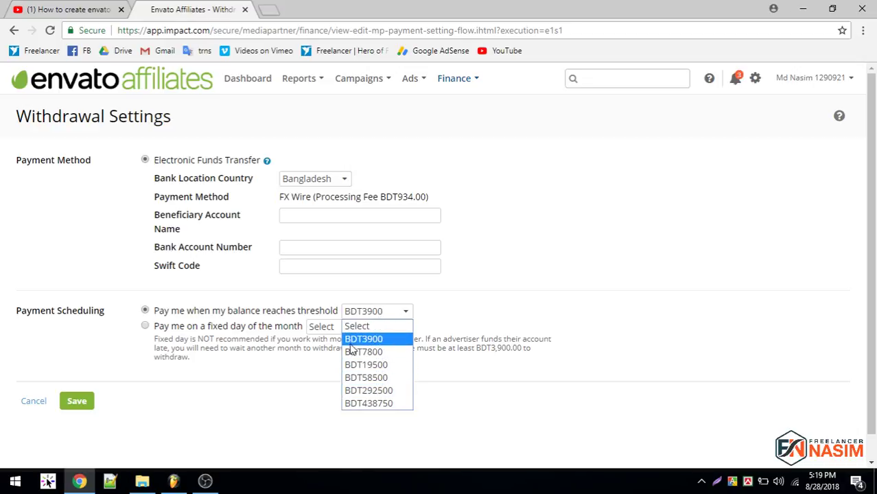
click(364, 341)
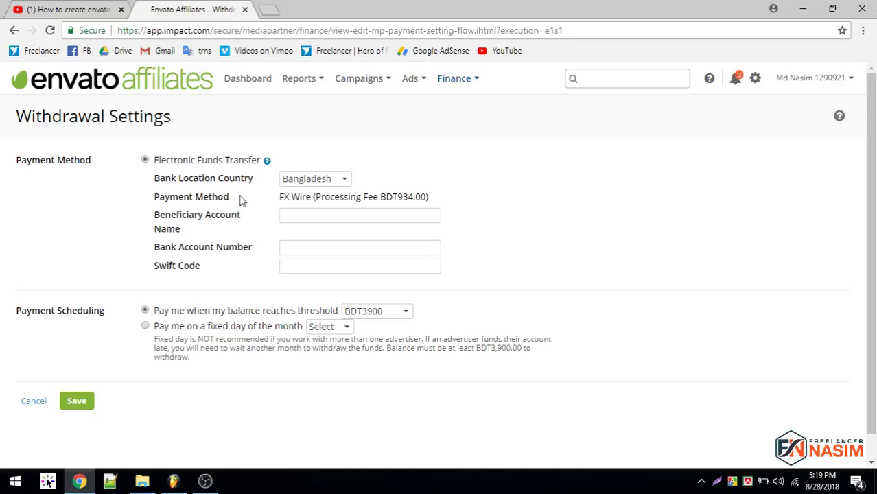
Examine the payment method, beneficiary account name, bank account number and Swift code entries for electronic funds transfer.
double_click(332, 200)
click(291, 205)
drag(162, 221, 245, 226)
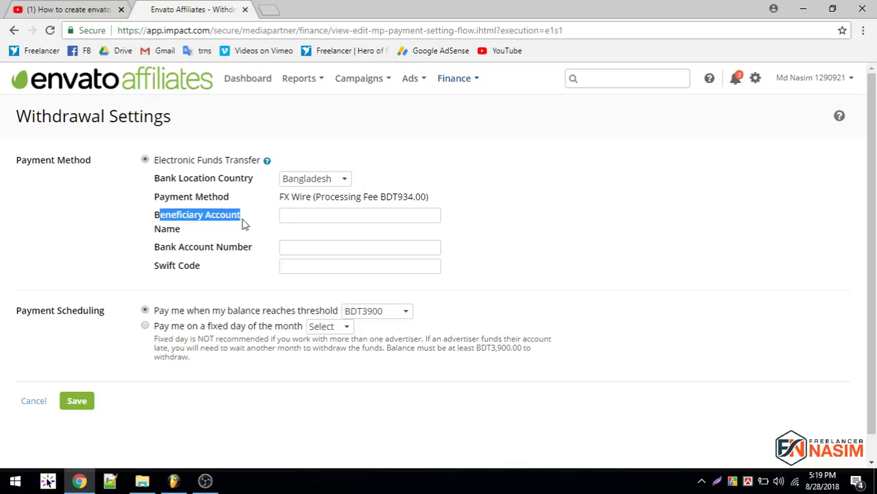
drag(168, 232, 228, 237)
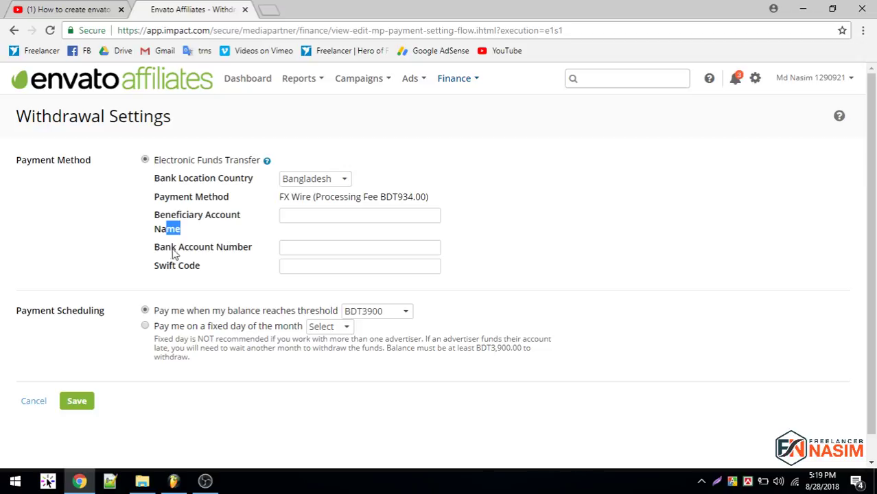
drag(171, 250, 272, 250)
drag(177, 266, 251, 269)
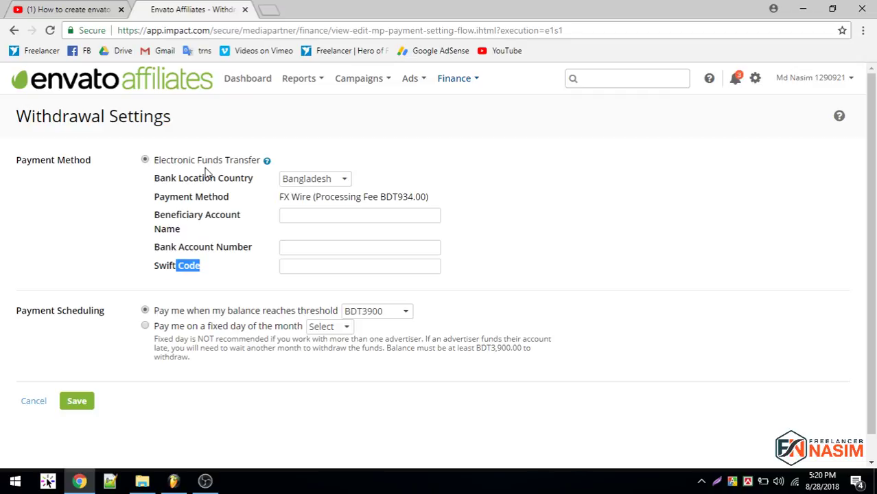
Open Informations.txt from the Desktop folder and copy the bank account number from it.
click(142, 481)
click(641, 109)
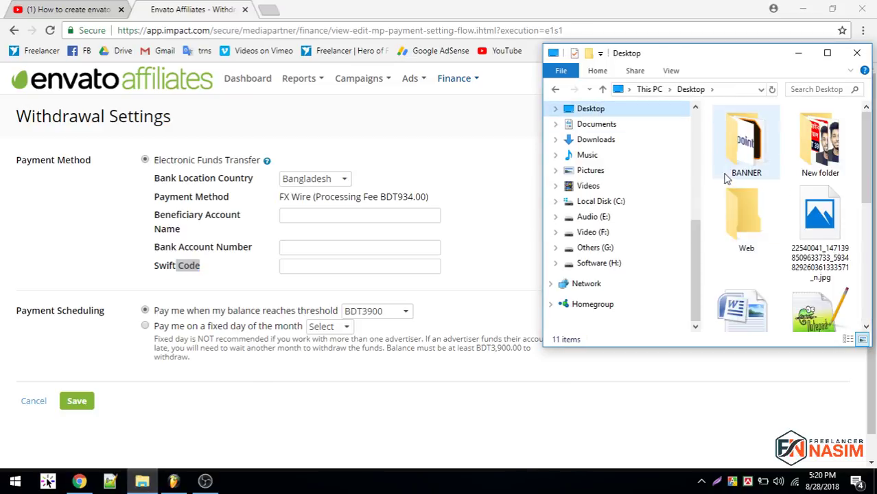
scroll(762, 227, down, 3)
double_click(755, 147)
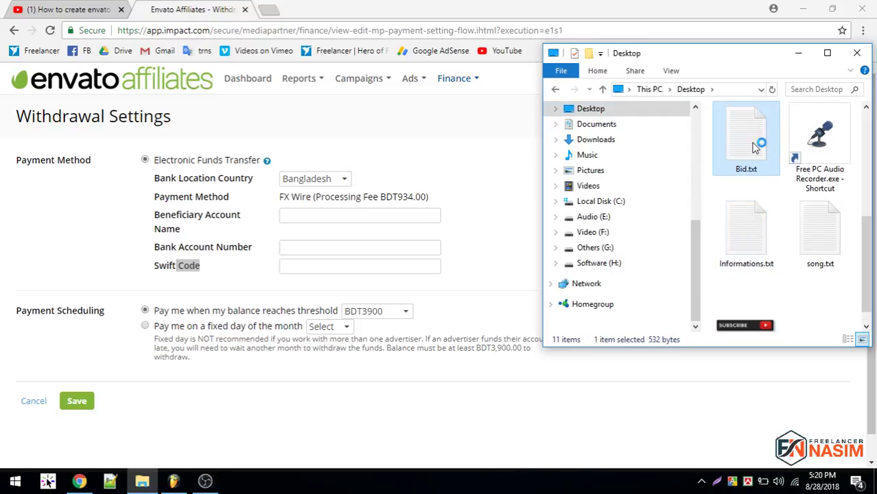
scroll(401, 267, down, 10)
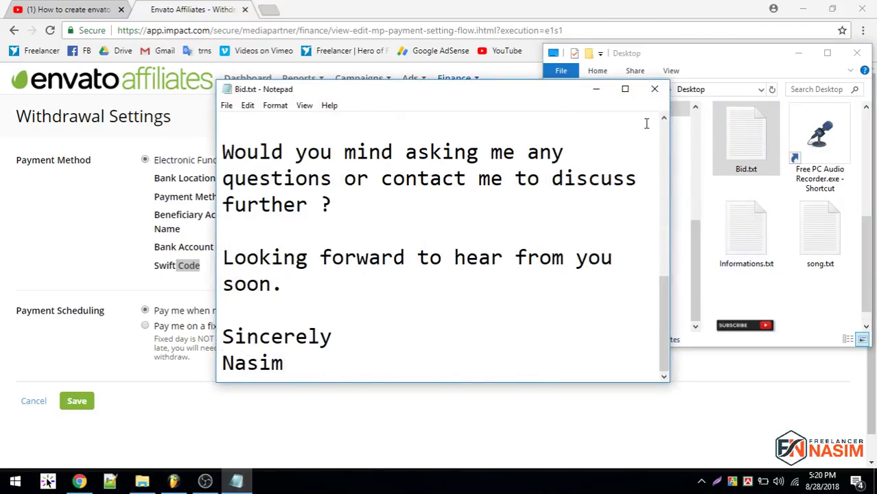
click(656, 89)
double_click(746, 229)
scroll(404, 208, down, 10)
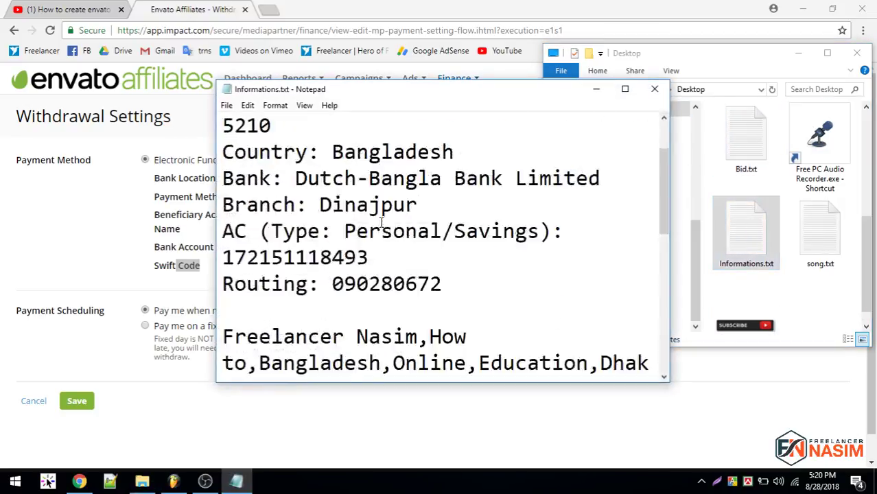
scroll(404, 208, up, 10)
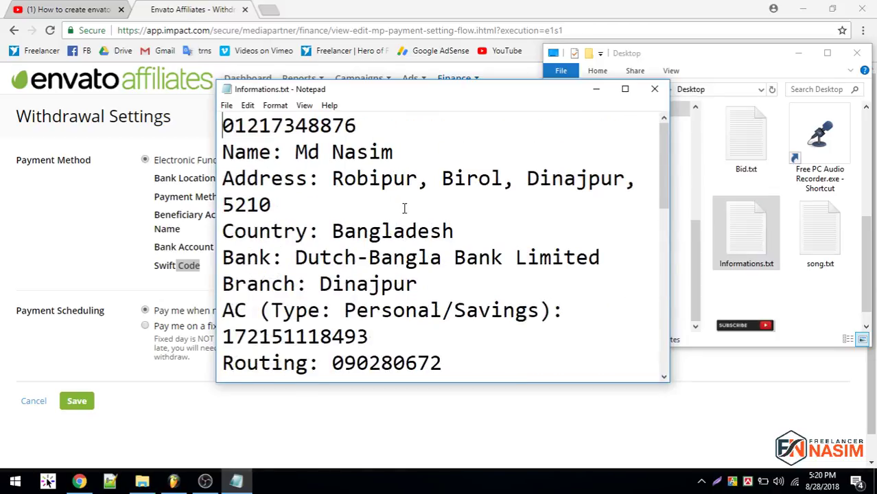
double_click(295, 336)
key(ctrl+c)
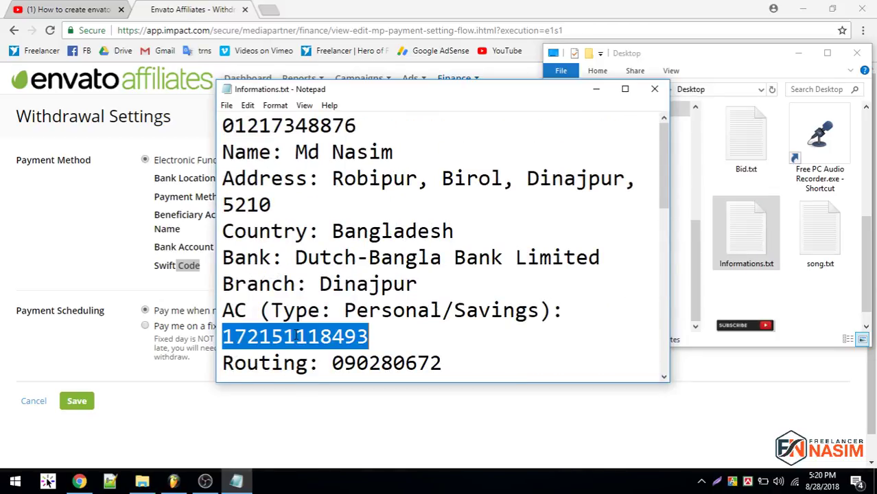
Fill in the beneficiary account name on the withdrawal settings page with the account holder's saved Bangladesh autofill entry.
click(170, 7)
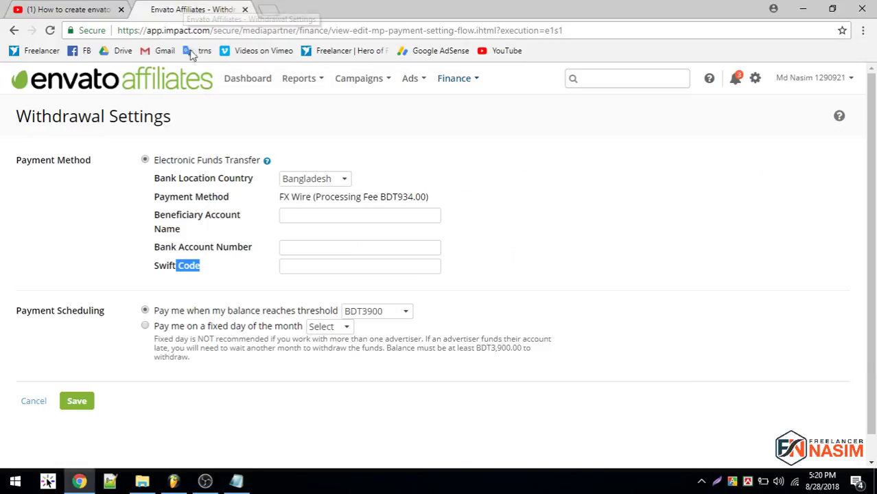
click(299, 216)
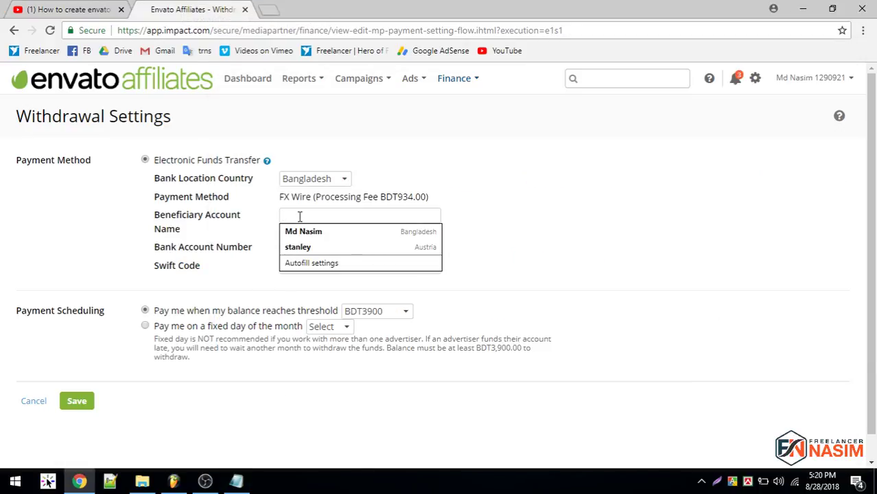
click(299, 246)
click(321, 215)
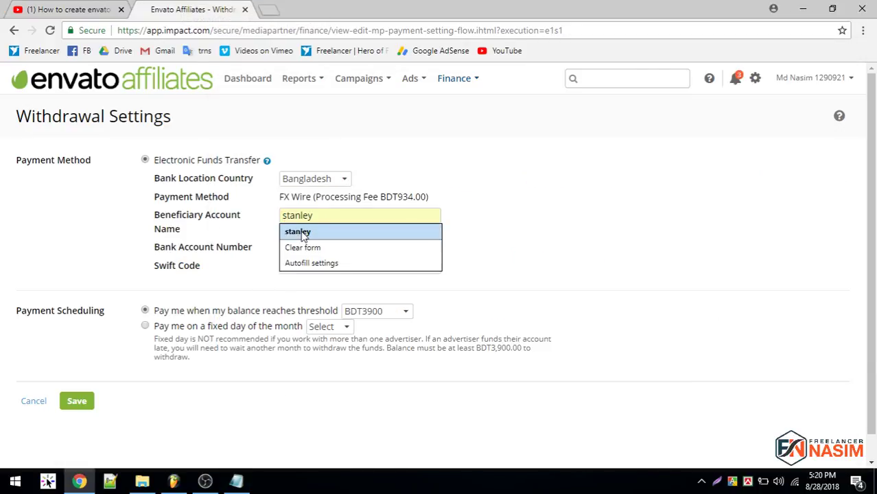
key(BackSpace)
key(BackSpace)
key(BackSpace)
key(BackSpace)
key(BackSpace)
key(BackSpace)
key(BackSpace)
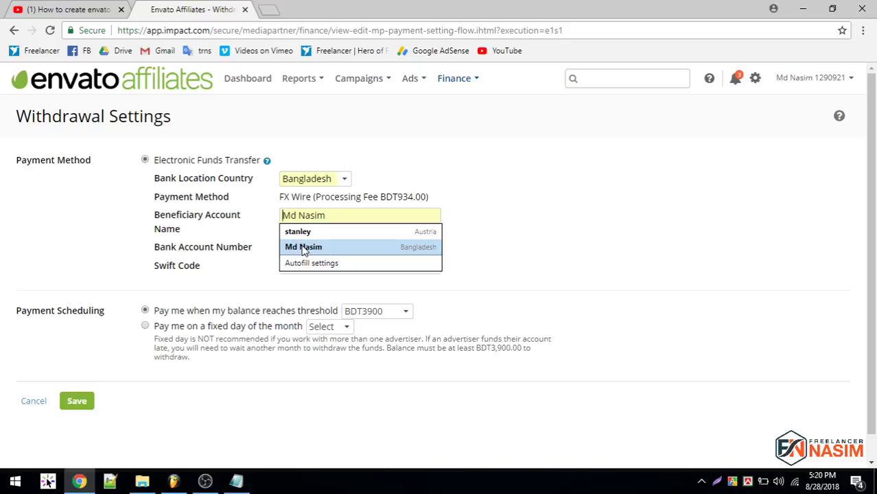
click(304, 248)
Paste the copied number as the bank account number and check the remaining bank details in Informations.txt.
click(306, 248)
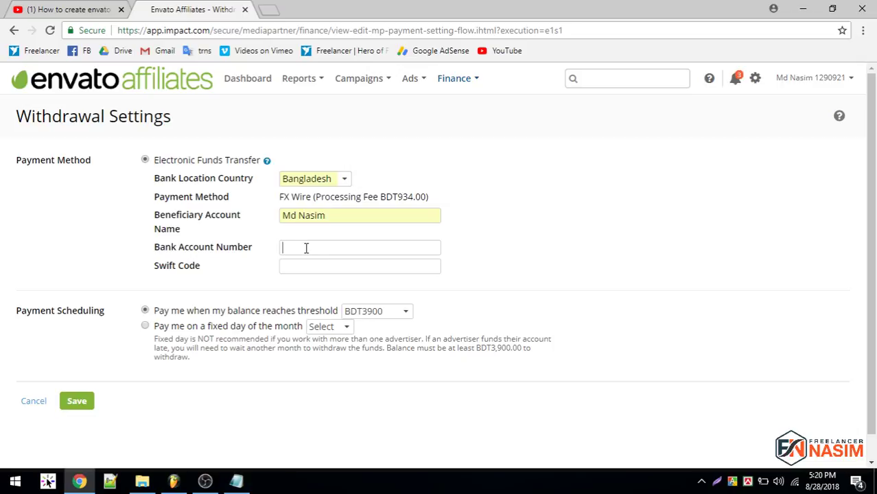
key(ctrl+v)
click(236, 480)
scroll(439, 323, down, 1)
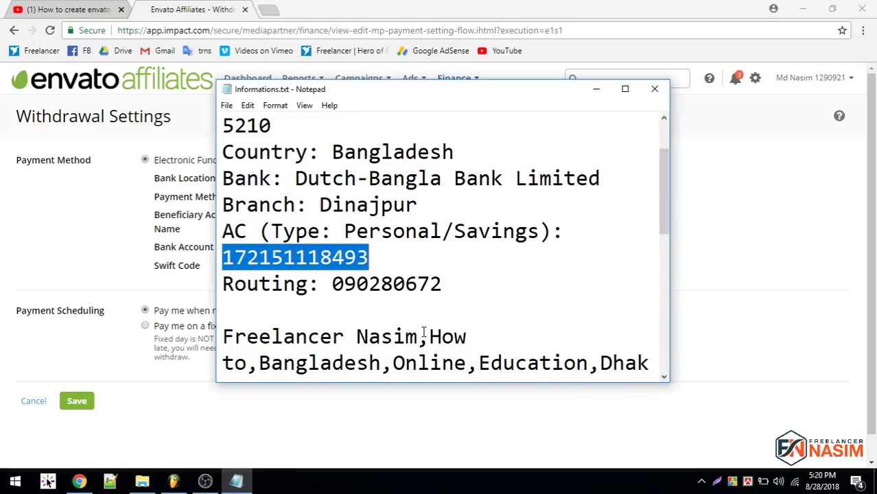
scroll(423, 334, up, 1)
Search Google in a new browser tab for "dinajpur dutch bangla bank swift code".
click(274, 7)
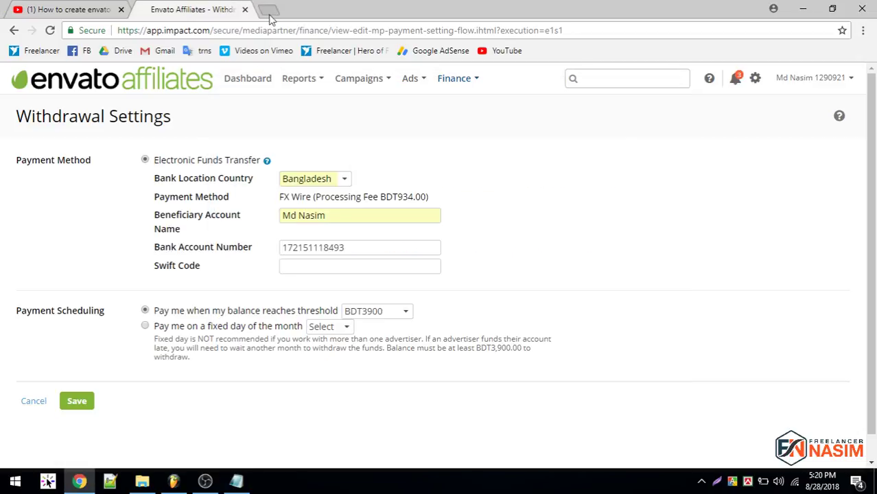
click(269, 11)
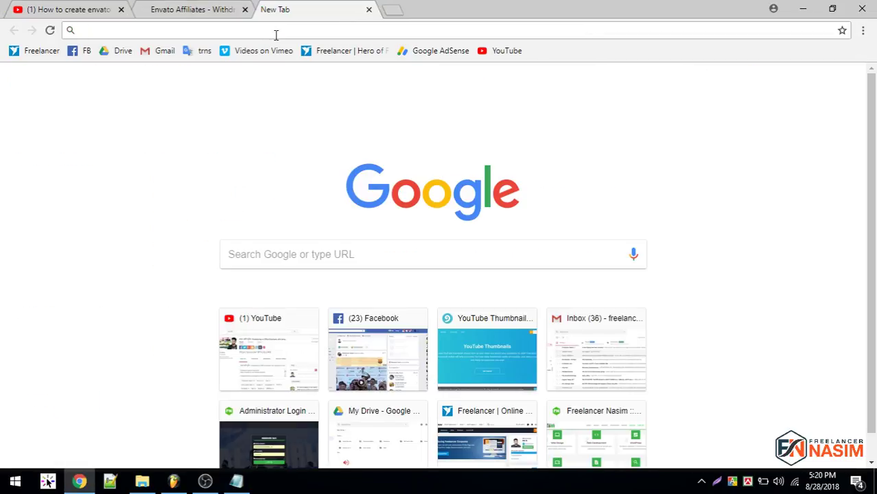
text(Dinajpur)
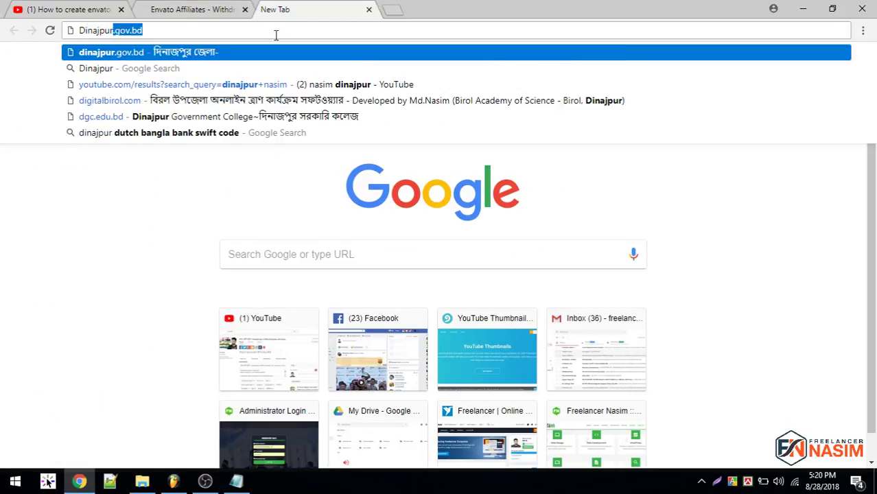
text( dut)
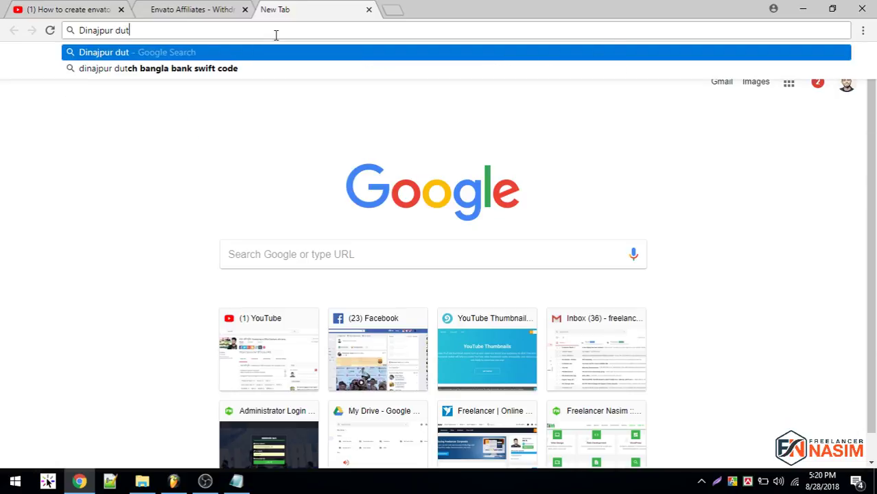
text(ch)
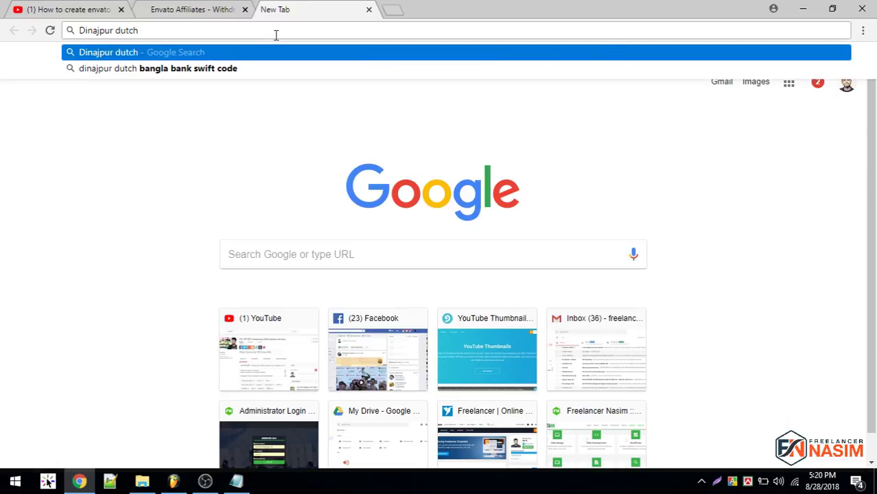
click(233, 68)
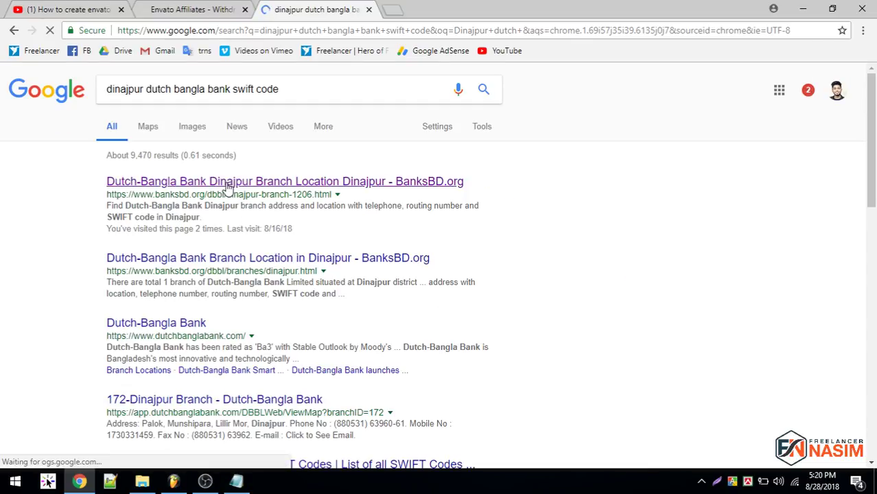
Open the BanksBD.org result for the Dutch-Bangla Bank Dinajpur branch and close the YouTube page.
click(229, 185)
scroll(227, 186, down, 2)
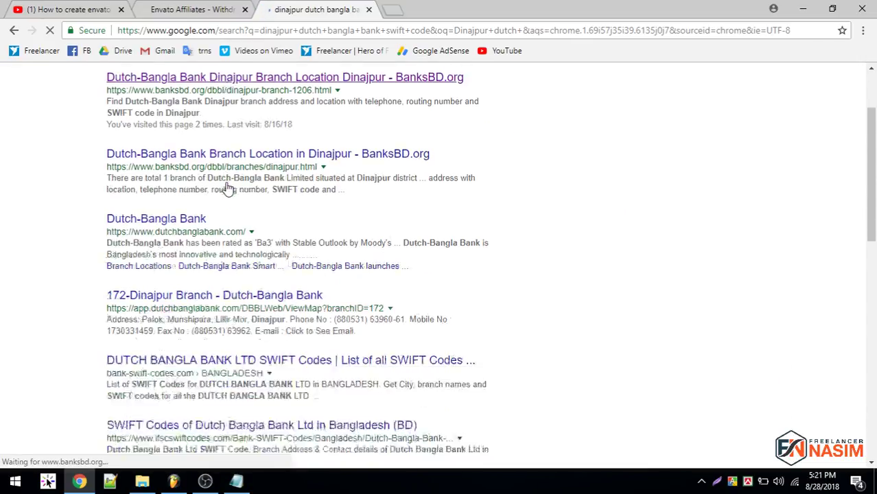
scroll(226, 185, up, 2)
click(199, 10)
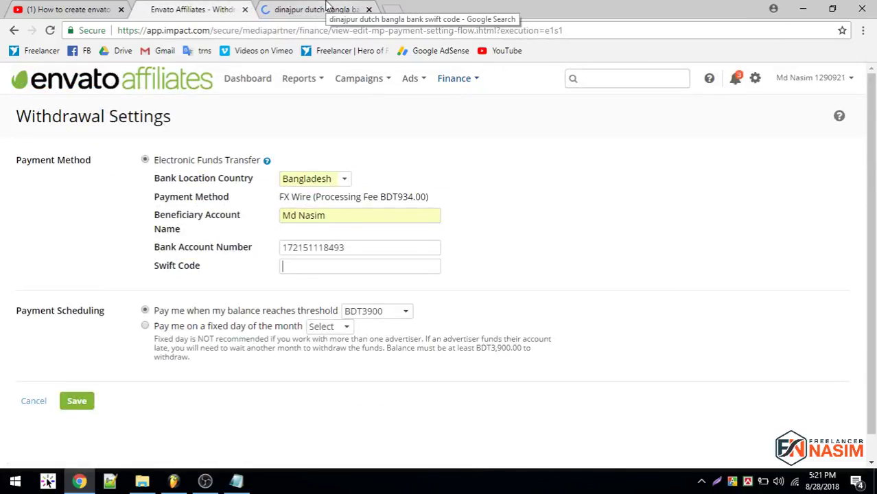
click(327, 6)
scroll(312, 199, down, 6)
scroll(312, 199, up, 3)
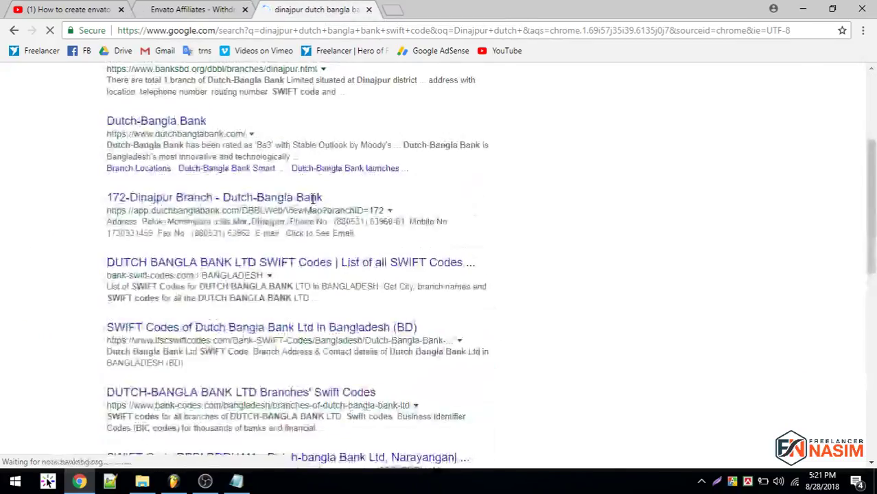
scroll(312, 201, down, 4)
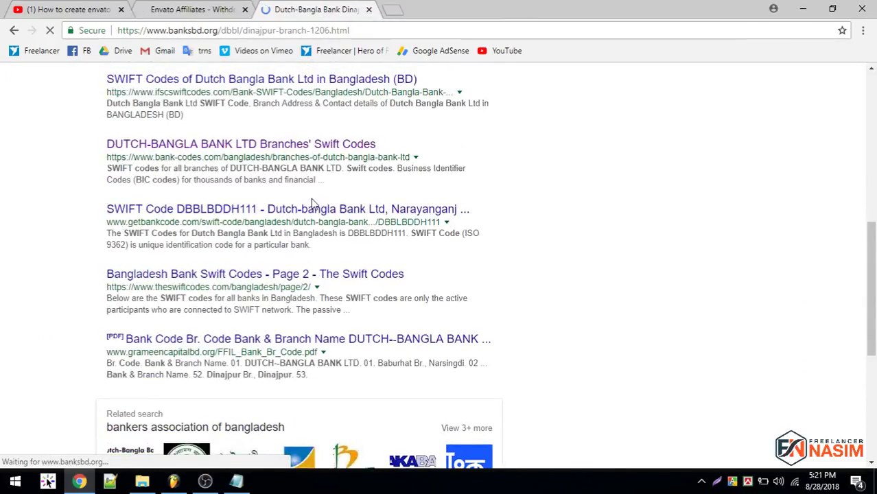
click(195, 9)
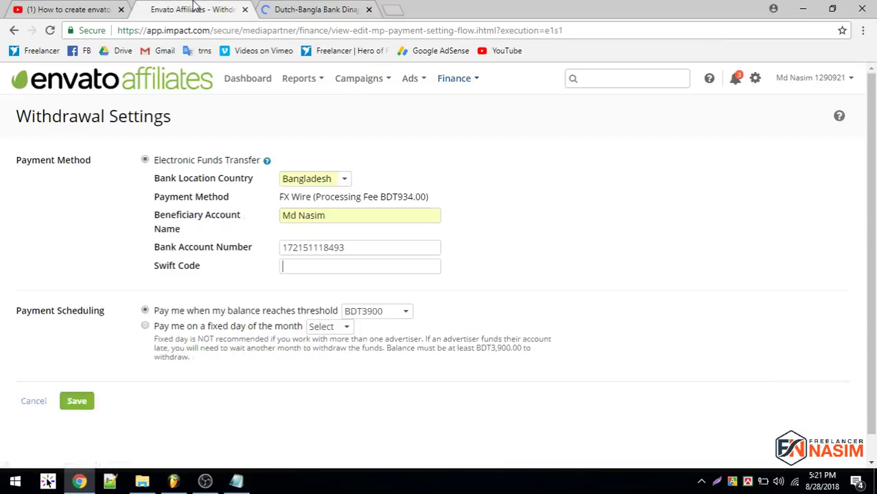
click(121, 9)
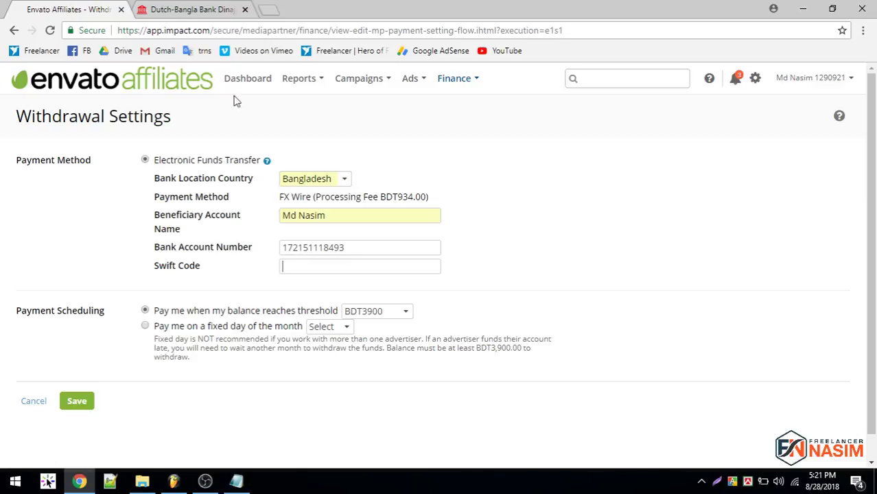
Copy the SWIFT code DBBLBDDH from the branch page into the withdrawal settings' Swift code entry and save the settings.
click(199, 9)
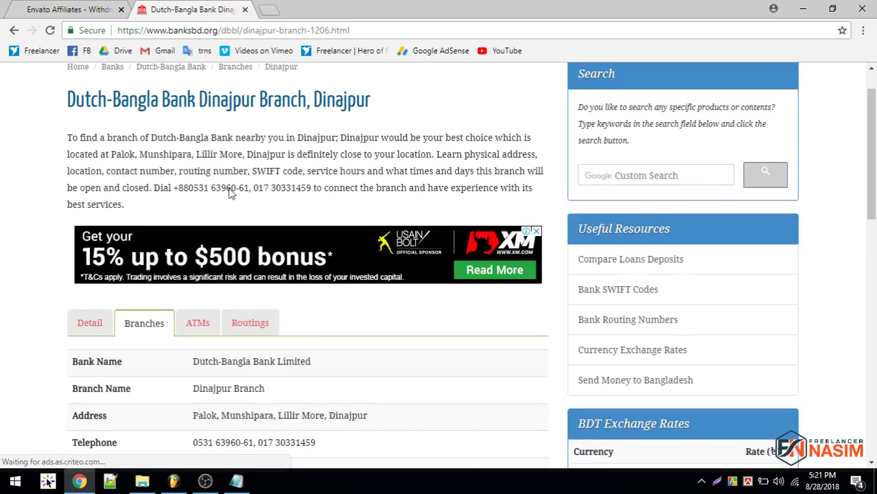
scroll(230, 192, down, 5)
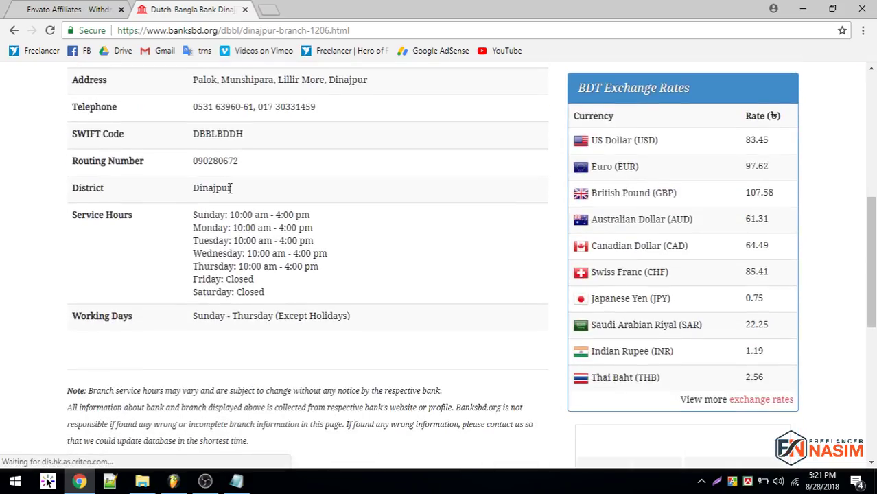
double_click(215, 133)
key(ctrl+c)
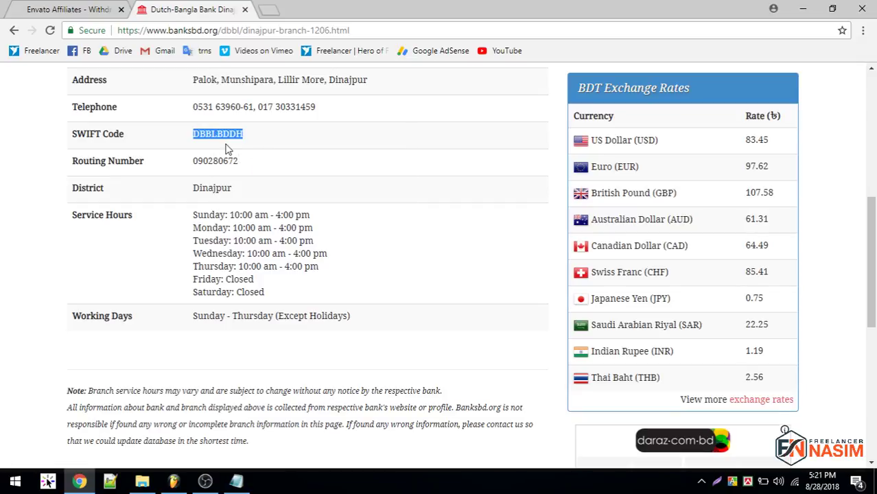
key(alt+space)
click(87, 6)
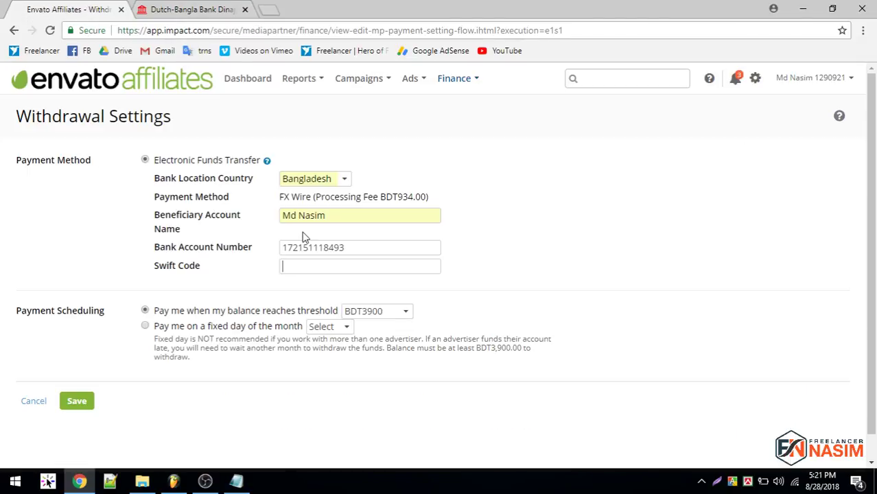
right_click(312, 269)
click(341, 348)
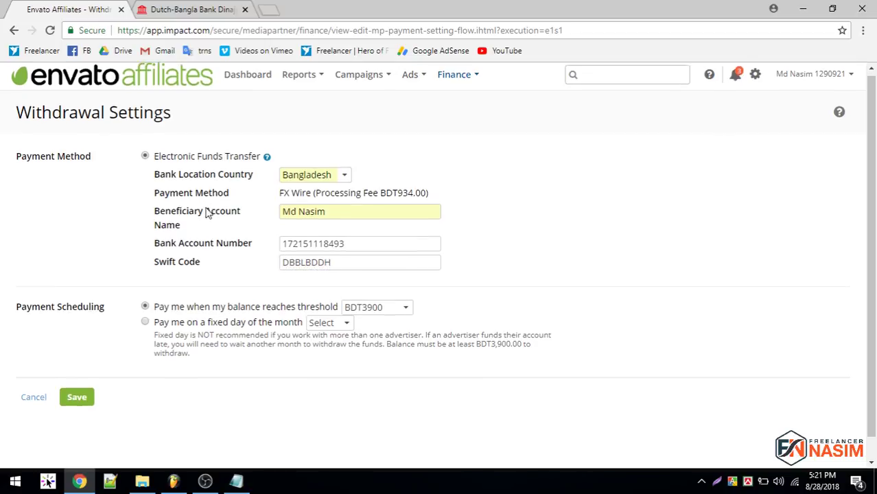
scroll(205, 212, down, 1)
click(79, 382)
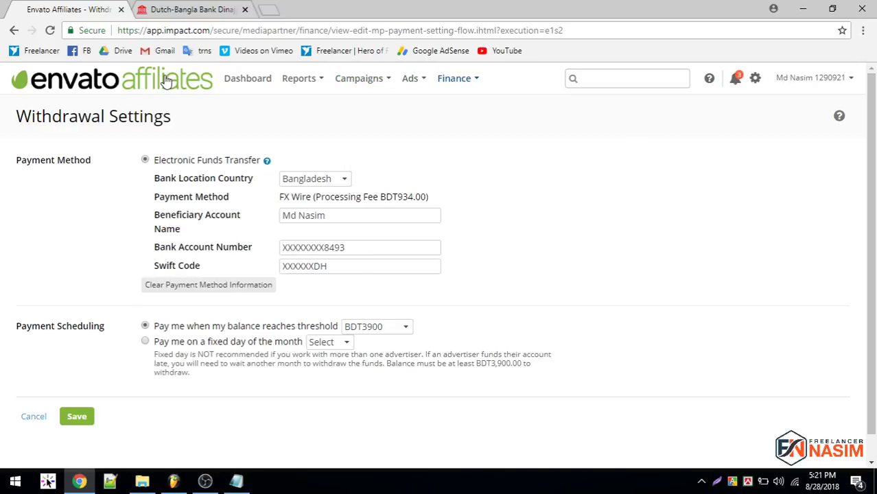
Go to the Envato affiliate dashboard and close the bank branch page.
click(240, 81)
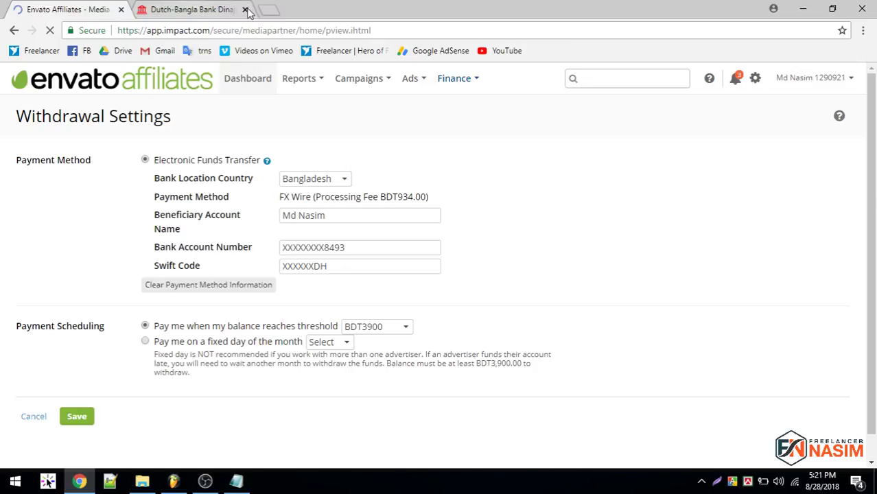
click(245, 10)
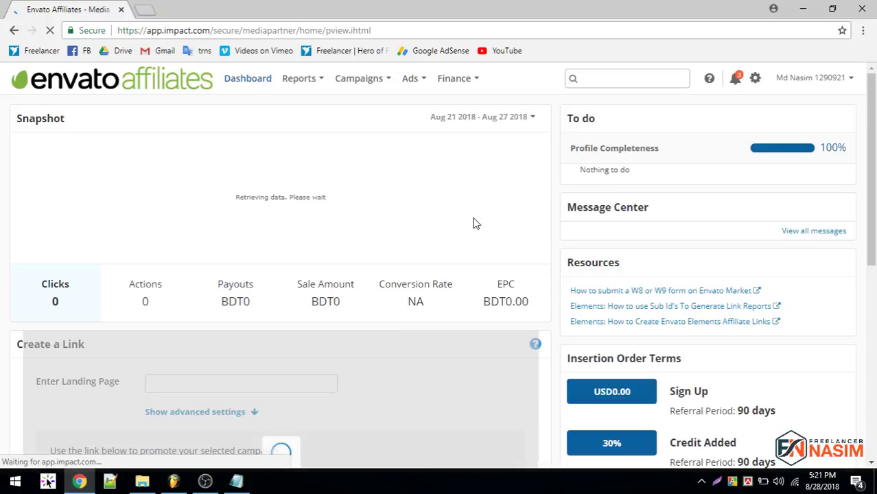
Examine the dashboard's Create a Link section, including its advanced settings and landing page entry.
scroll(260, 286, down, 2)
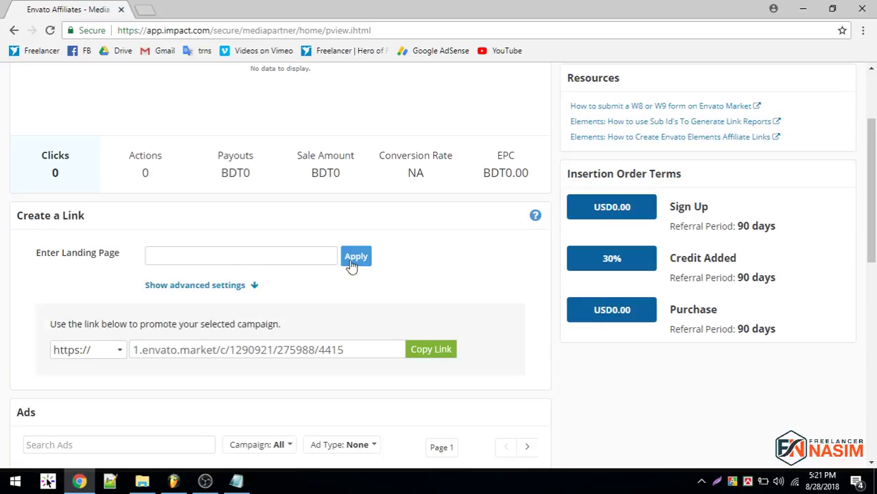
click(353, 259)
click(231, 286)
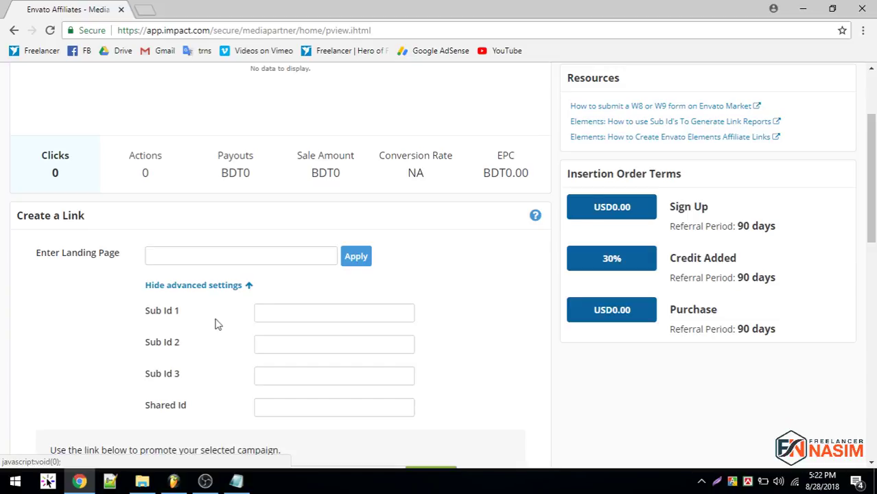
click(238, 289)
click(200, 255)
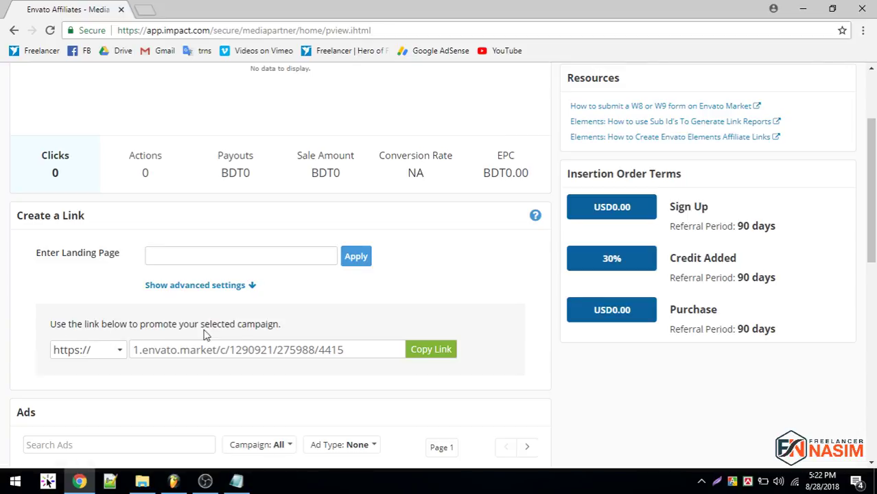
Open the Overview report of the affiliate account.
click(322, 347)
scroll(100, 310, up, 2)
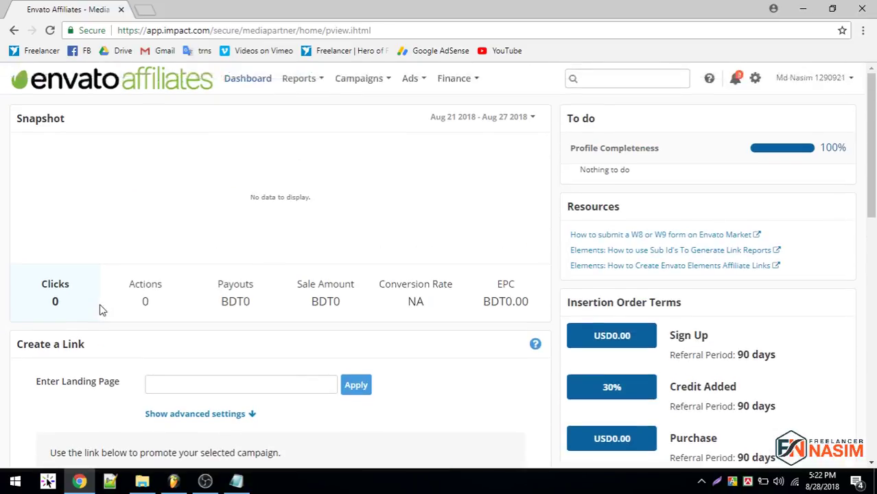
click(306, 82)
click(306, 112)
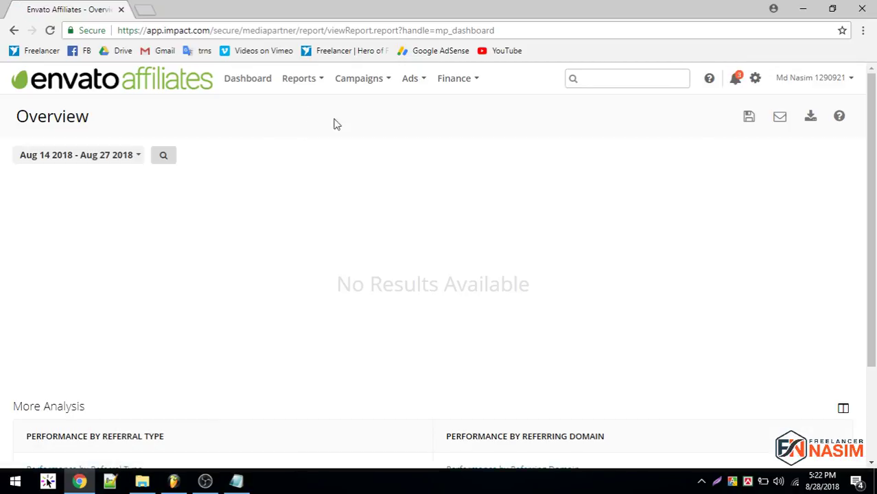
Look over the options offered under Reports, Campaigns, Ads and Finance, and return to the dashboard.
click(295, 81)
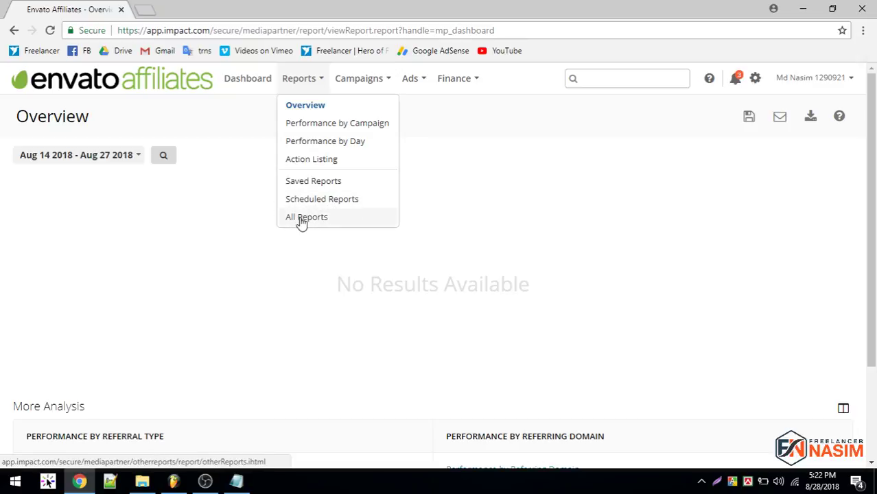
click(365, 79)
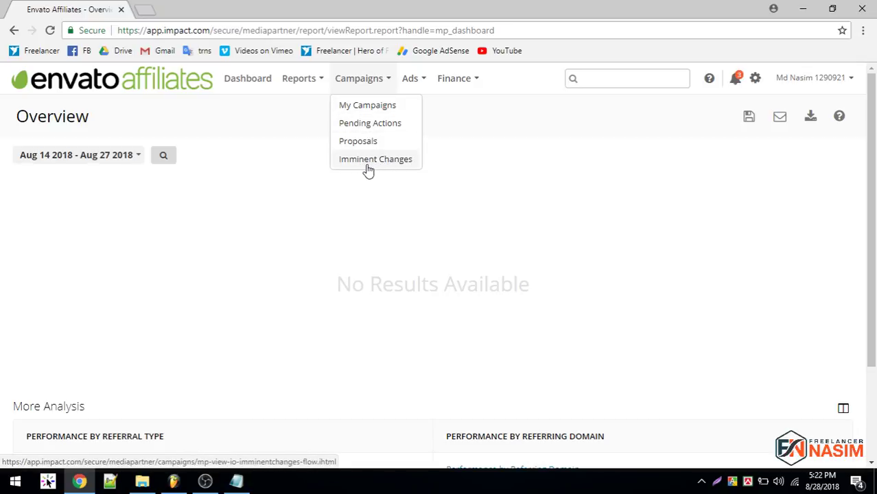
click(415, 79)
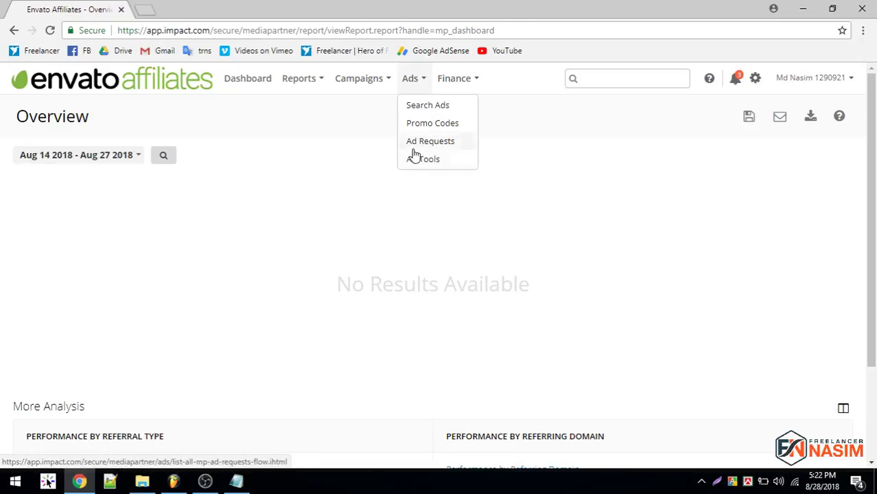
click(455, 78)
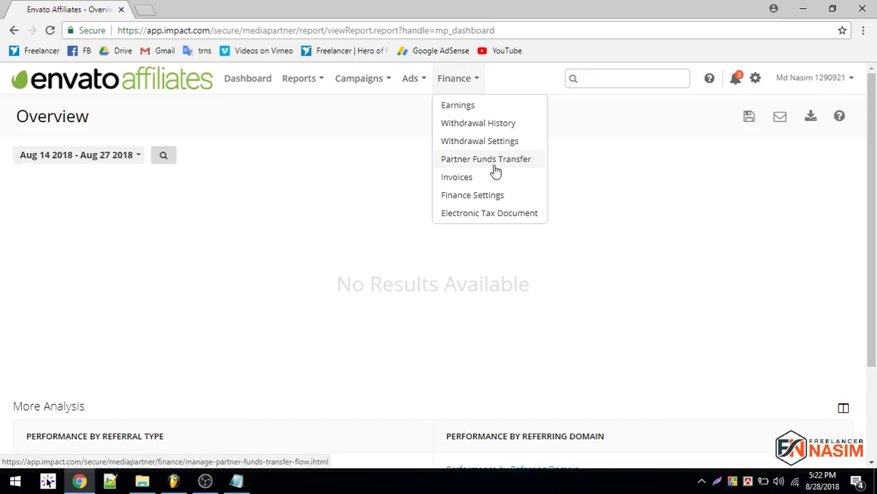
click(408, 78)
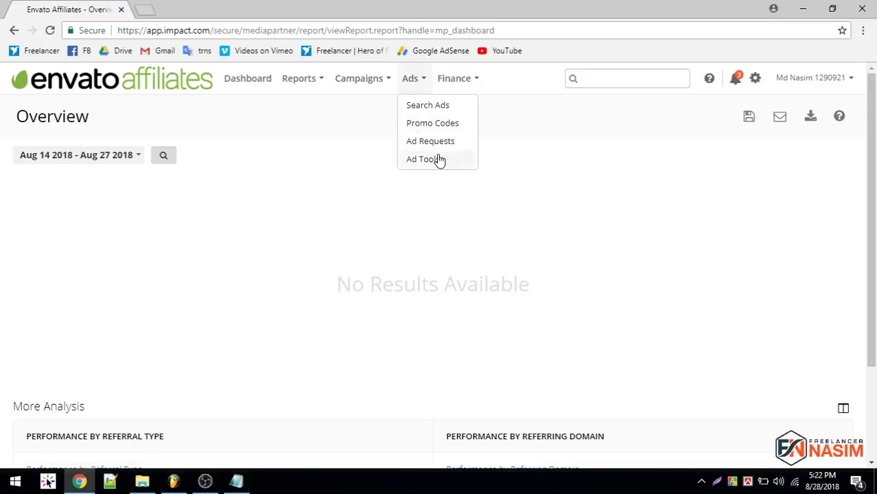
click(242, 81)
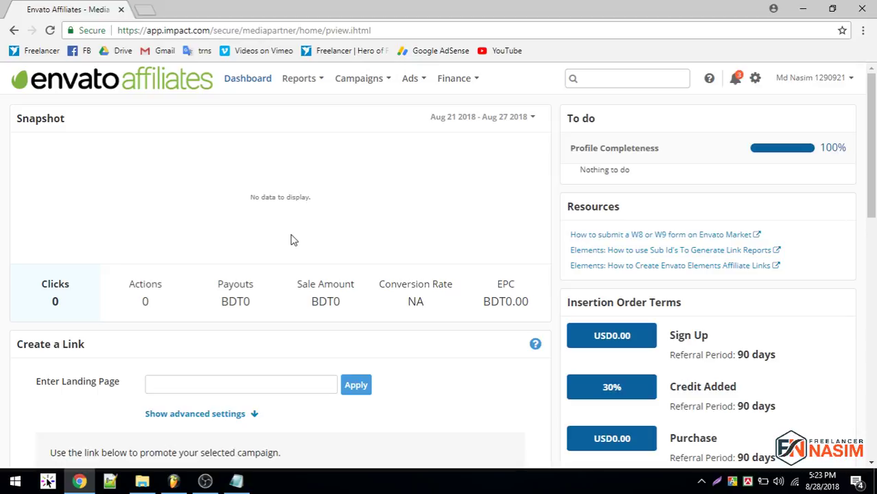
Search the web for "avada themeforest" in a new tab and open the Avada Responsive Multi-Purpose Theme item page on ThemeForest.
click(145, 9)
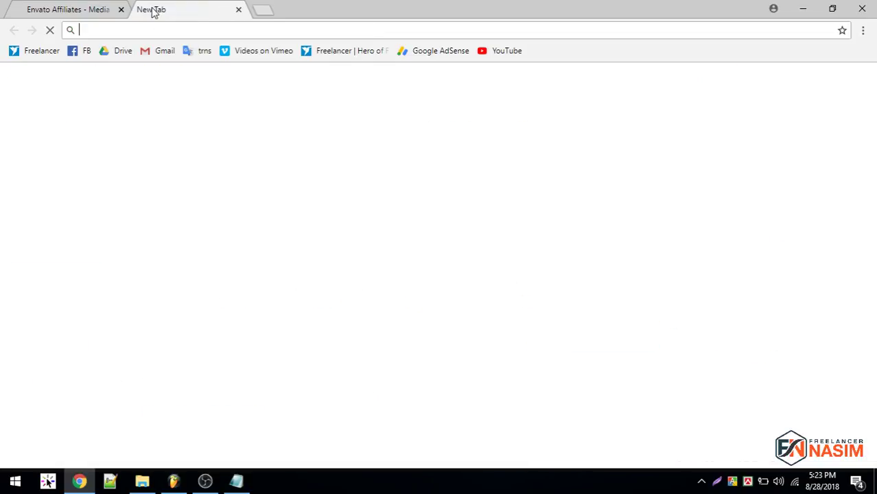
text(av)
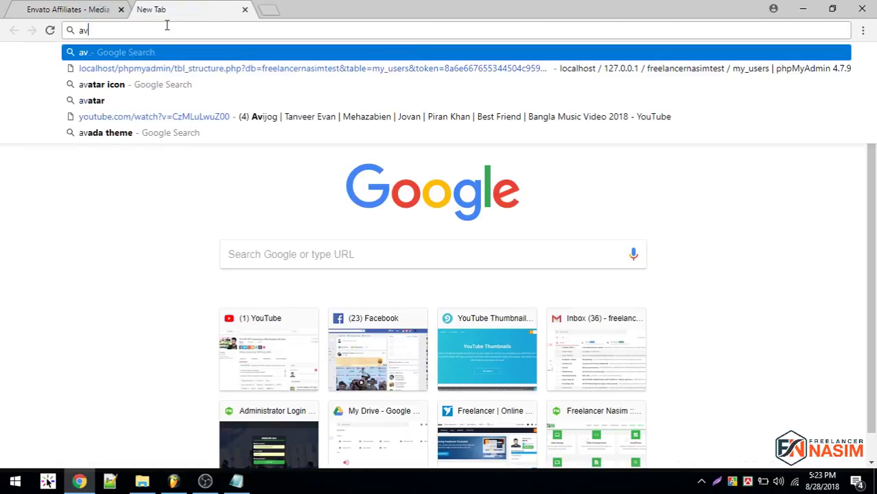
text(ada themeforest)
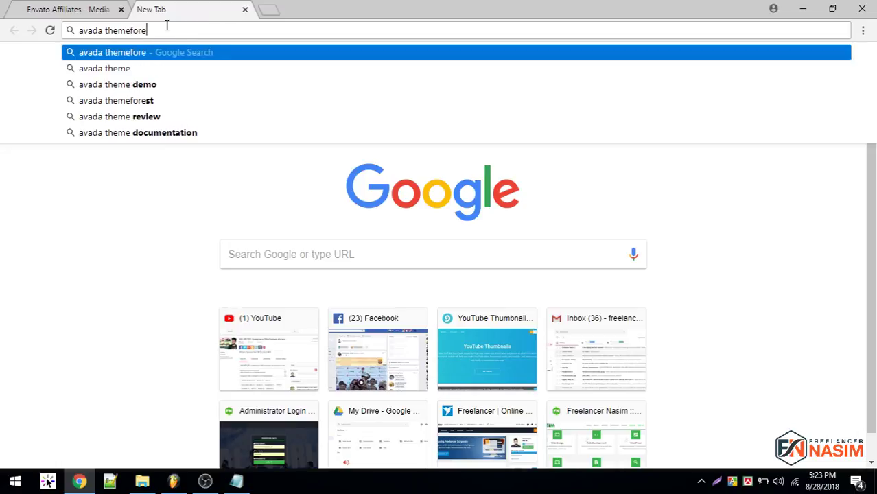
key(Return)
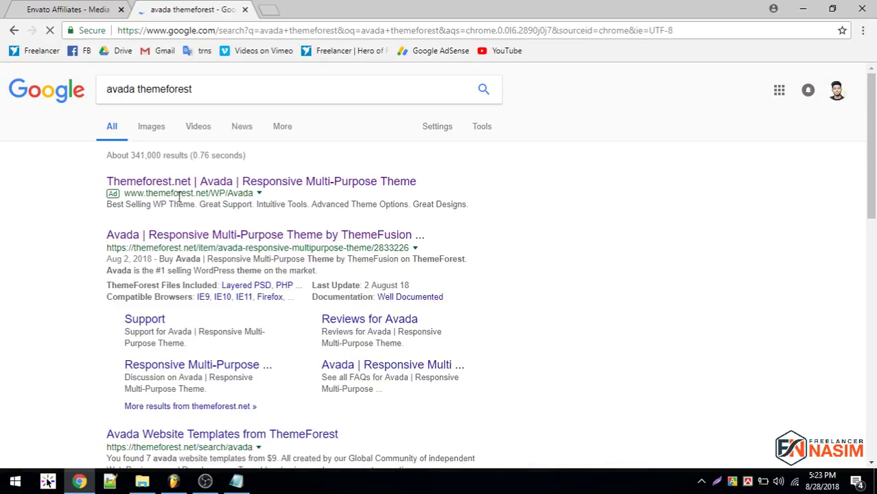
click(197, 235)
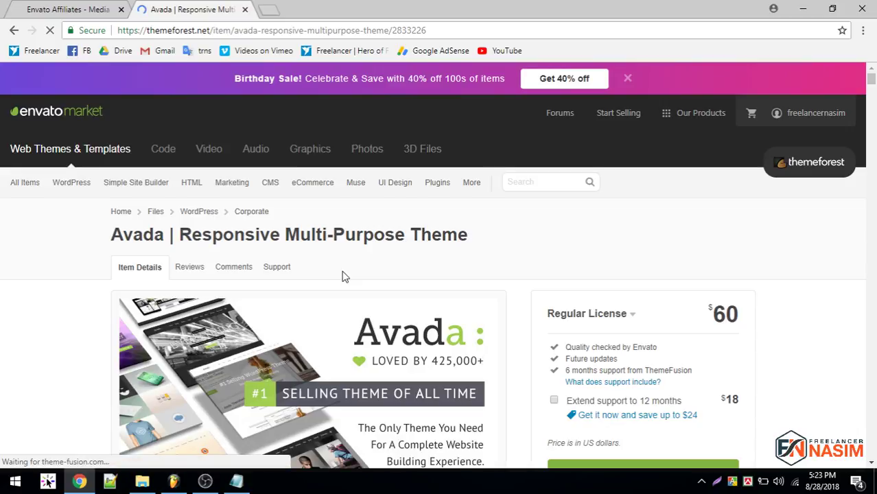
Copy the Avada item page's address into the dashboard's Enter Landing Page entry and apply it to generate an affiliate link.
click(257, 33)
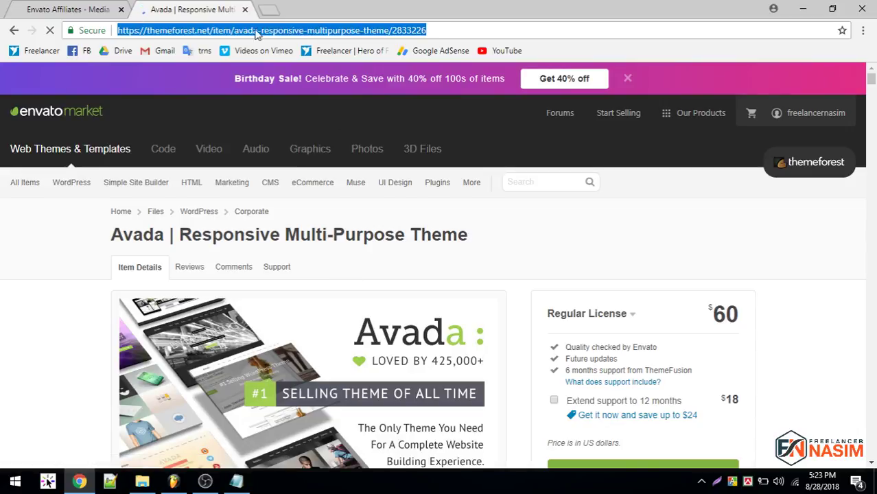
right_click(271, 33)
click(299, 73)
click(69, 9)
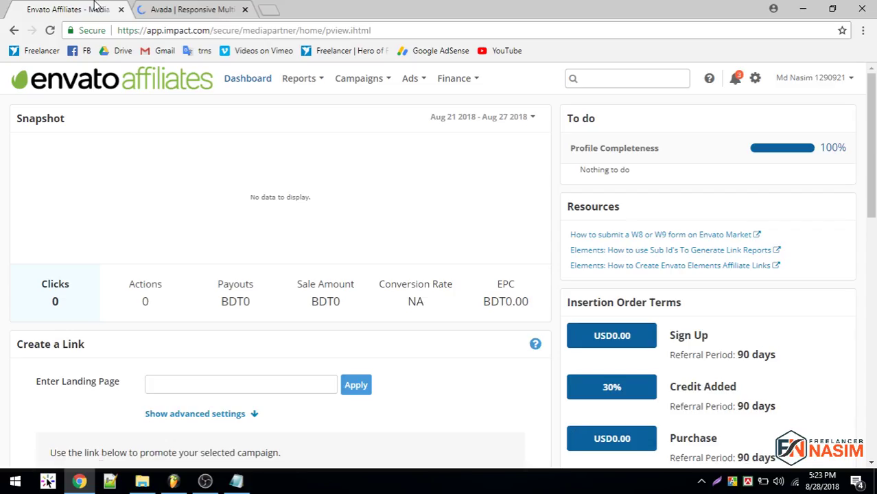
scroll(135, 180, down, 1)
scroll(135, 180, down, 1)
right_click(181, 256)
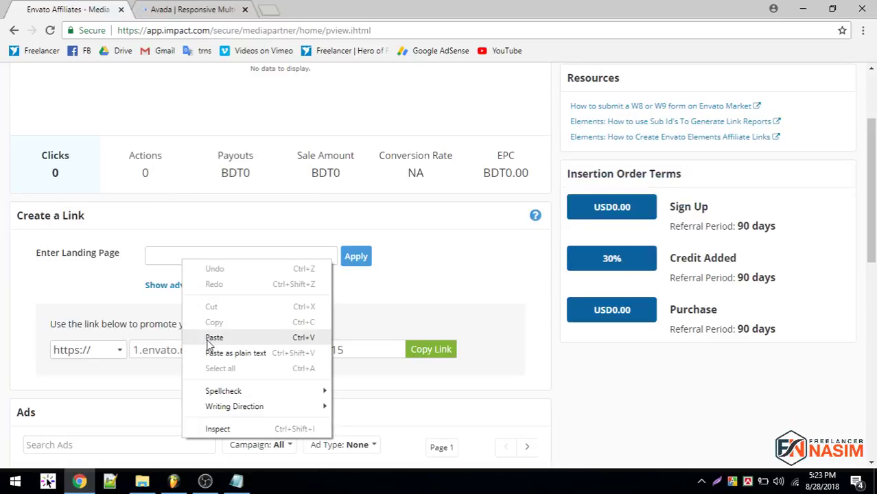
click(206, 337)
click(356, 260)
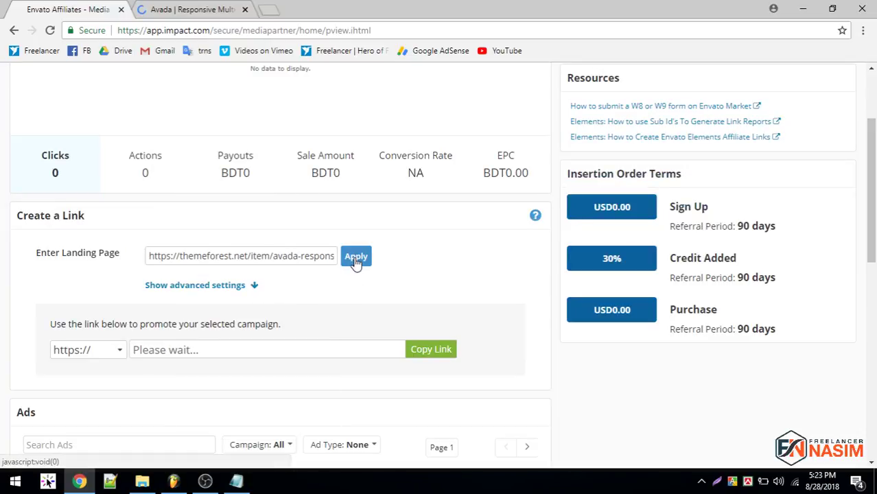
Copy the generated Avada affiliate link to the clipboard.
click(431, 352)
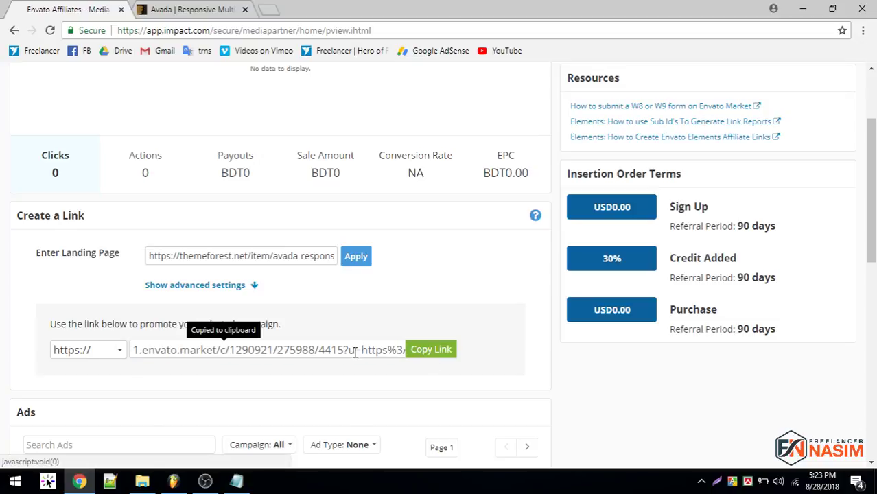
drag(347, 350, 500, 363)
click(295, 351)
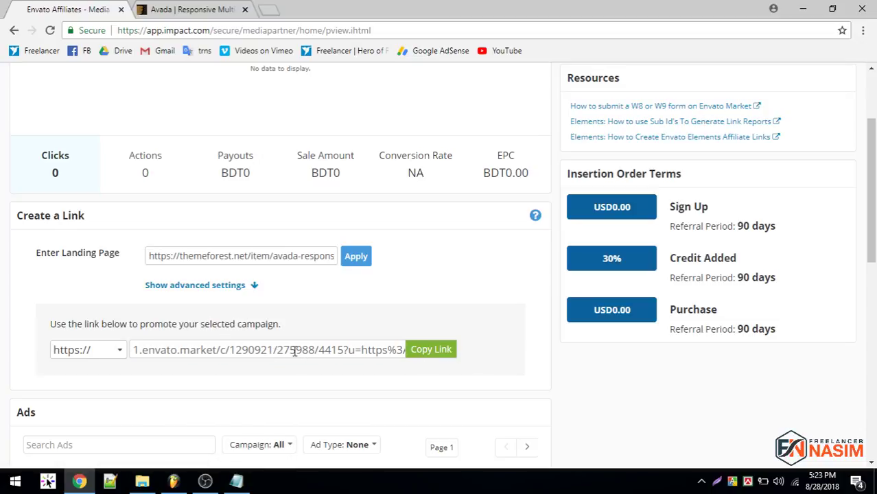
click(433, 356)
Search the dashboard's Ads section for "Avada".
scroll(156, 276, down, 2)
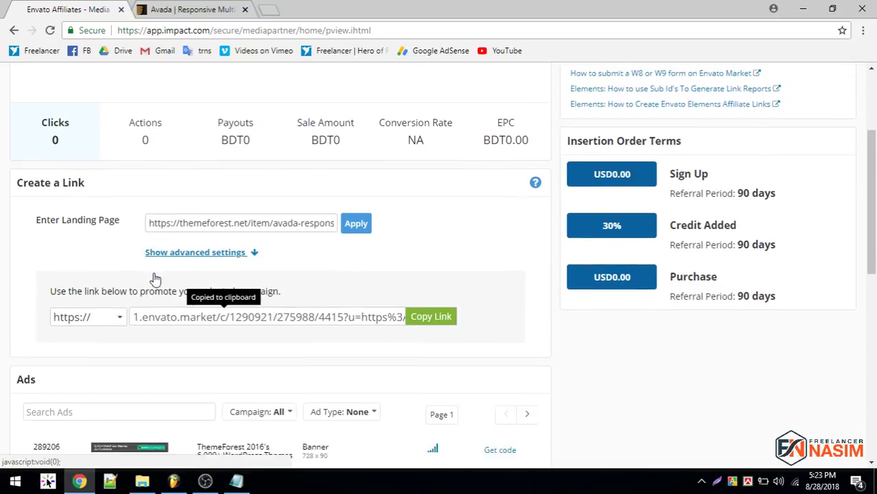
scroll(157, 278, down, 2)
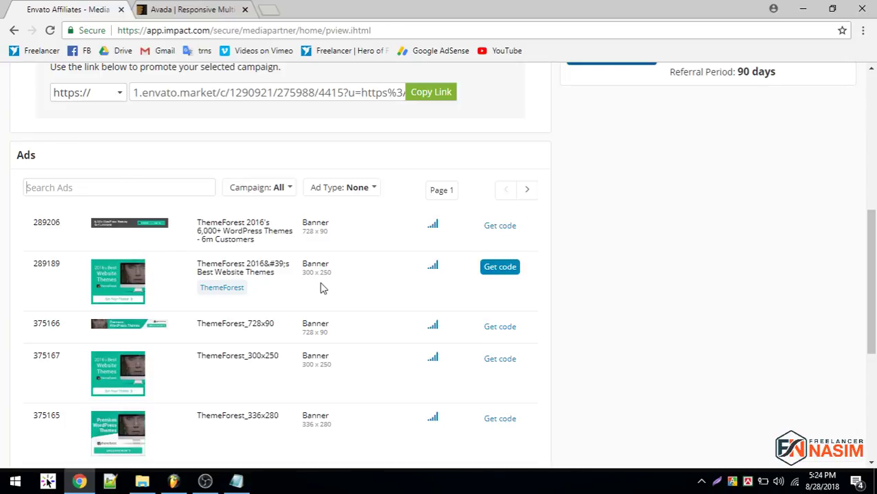
scroll(322, 288, up, 2)
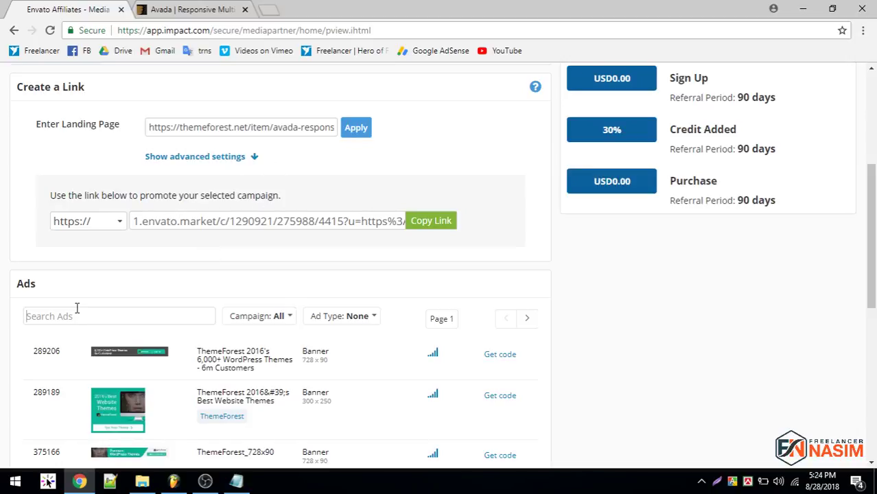
text(Avada)
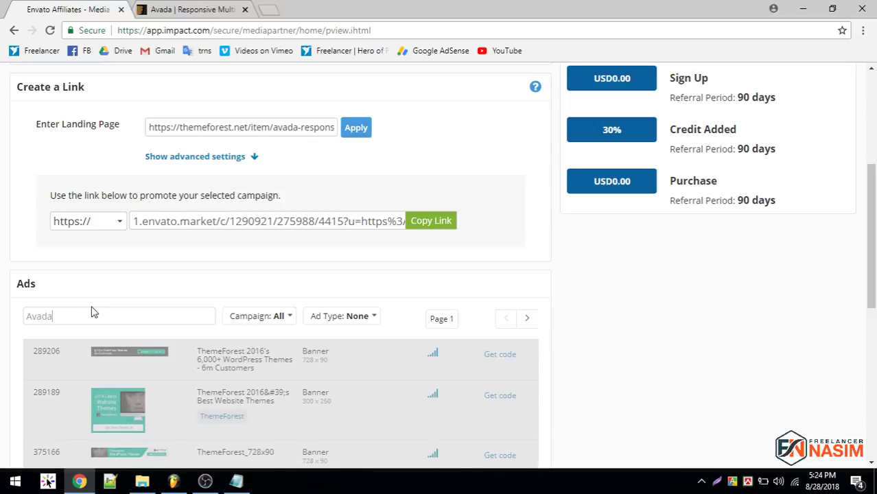
scroll(19, 227, down, 2)
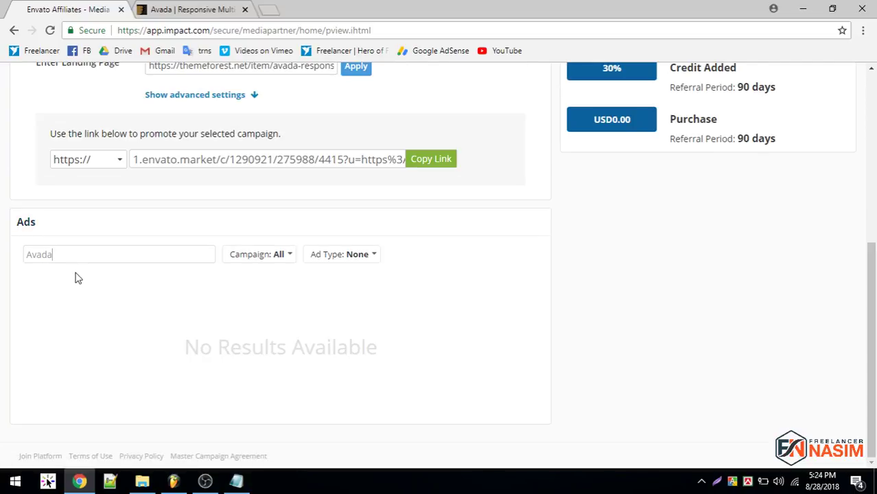
scroll(77, 277, up, 3)
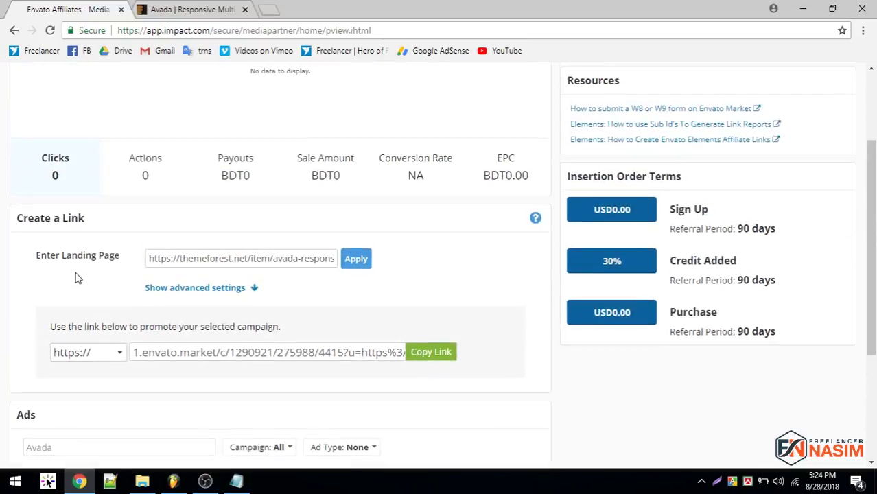
scroll(74, 275, down, 3)
Clear the ads search and look through the full list of banner ads.
drag(70, 255, 0, 260)
key(BackSpace)
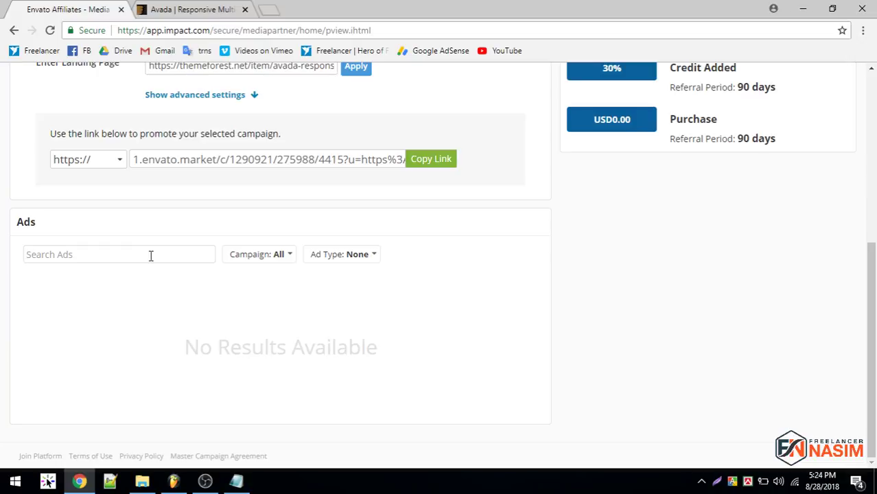
key(Return)
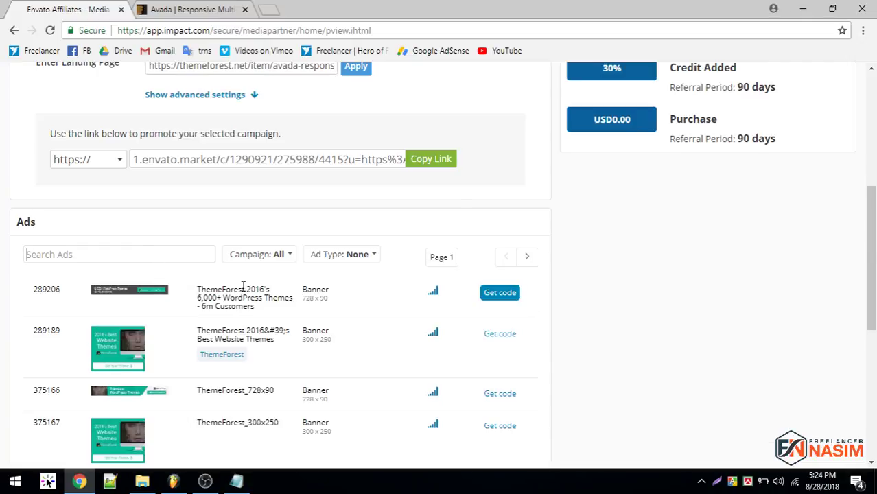
scroll(243, 287, down, 1)
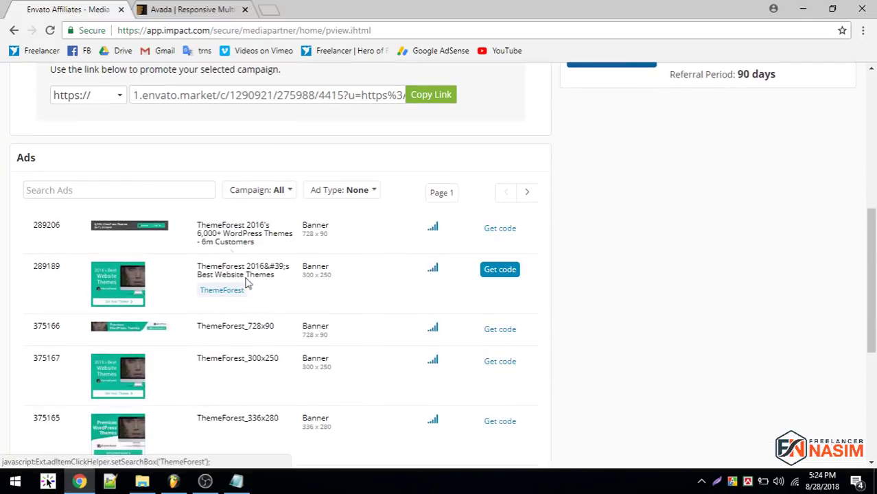
scroll(213, 229, up, 2)
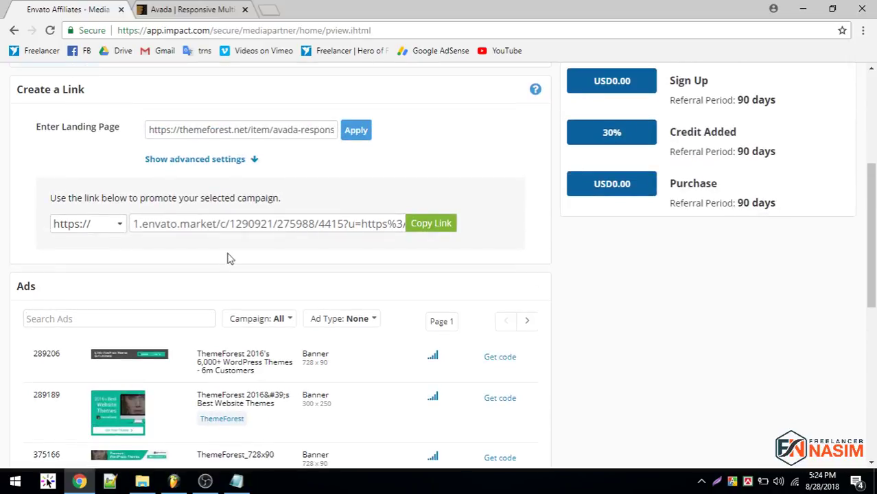
scroll(256, 320, down, 1)
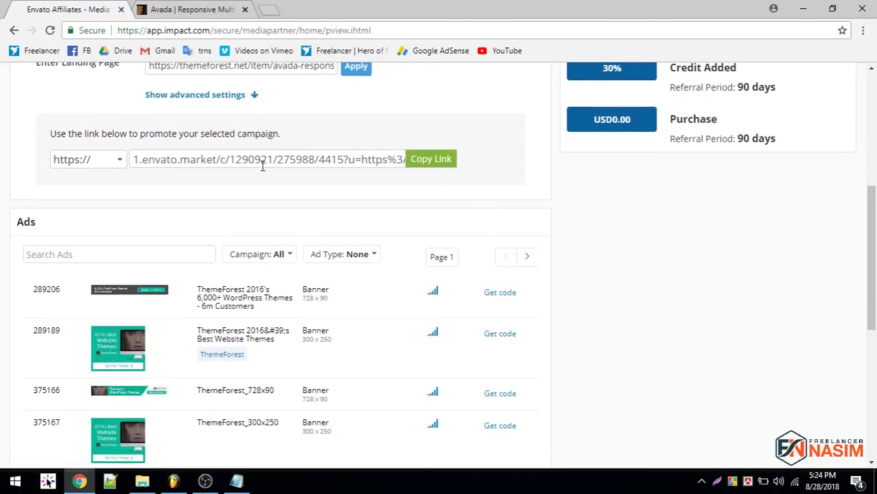
scroll(262, 166, down, 5)
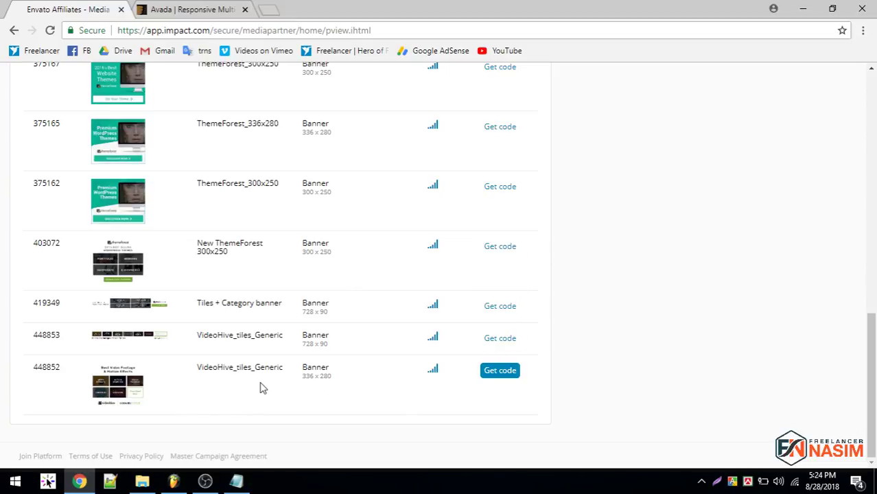
scroll(479, 383, up, 5)
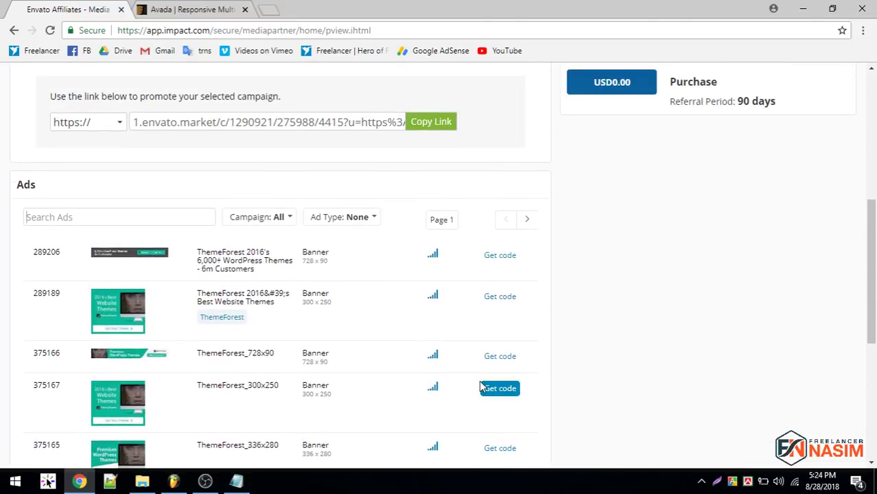
Open the code for the 300 x 250 banner "ThemeForest 2016's Best Website Themes", select its whole HTML snippet and close the code window.
click(502, 301)
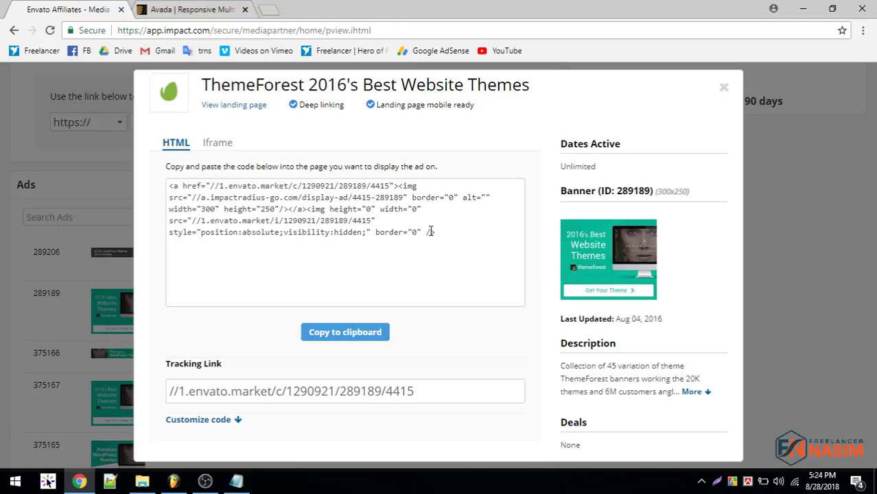
drag(458, 231, 147, 186)
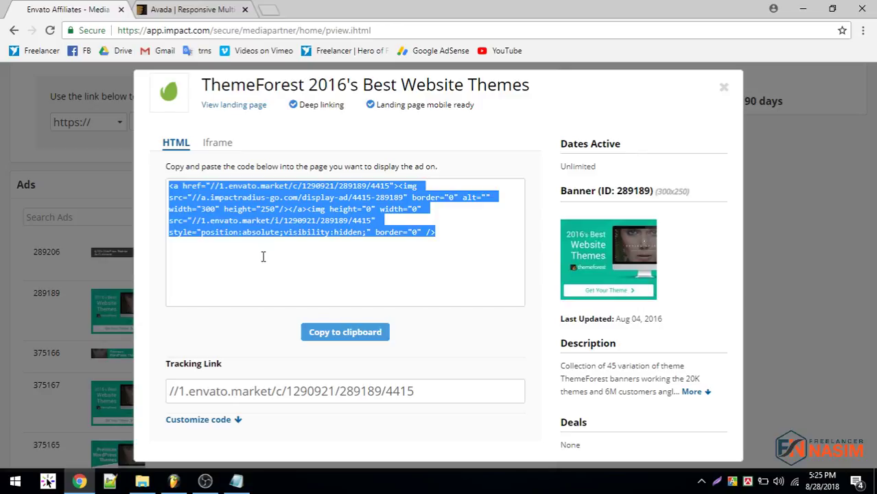
click(2, 177)
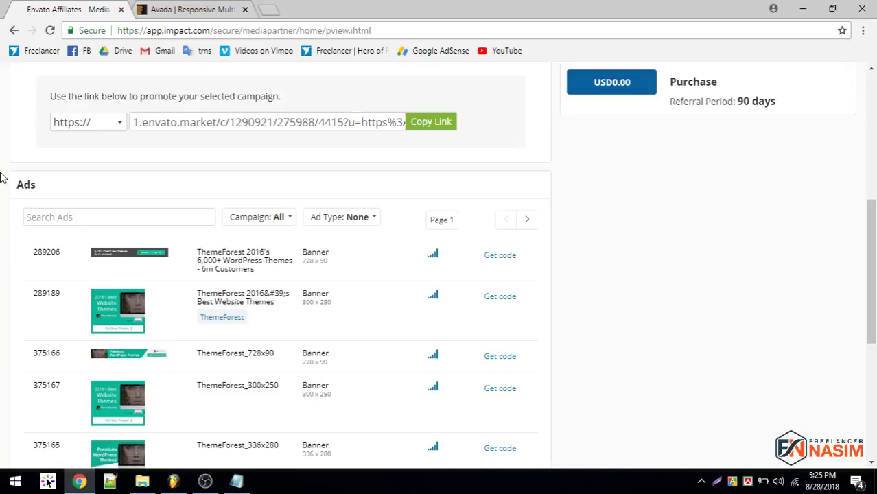
Open YouTube in a new browser tab and switch to it.
click(222, 8)
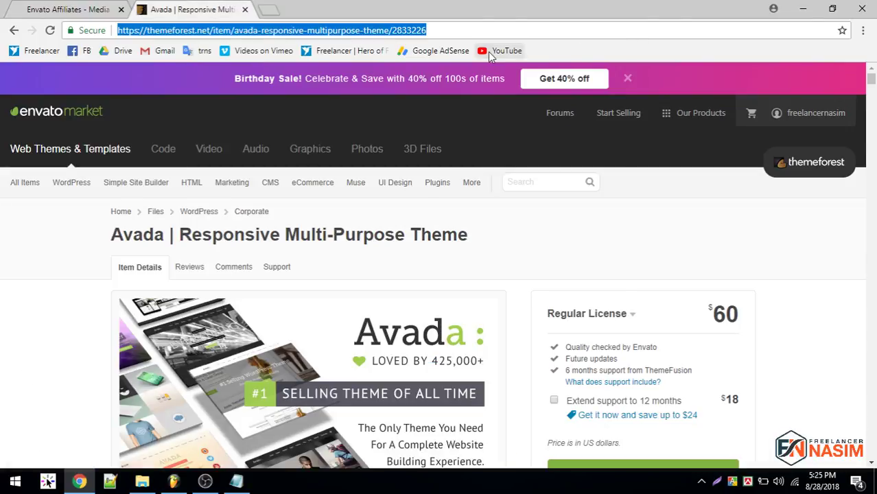
middle_click(497, 51)
click(302, 9)
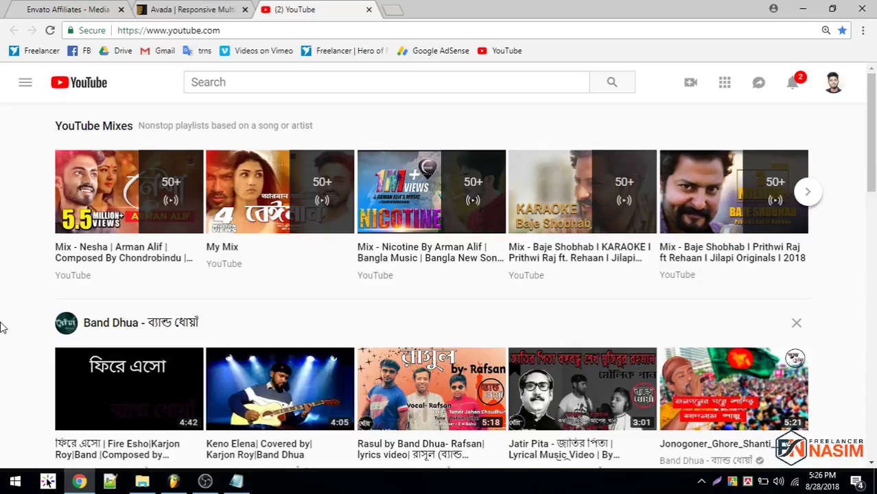
Search YouTube for "how to promote envato products" and glance over the first video results.
click(243, 85)
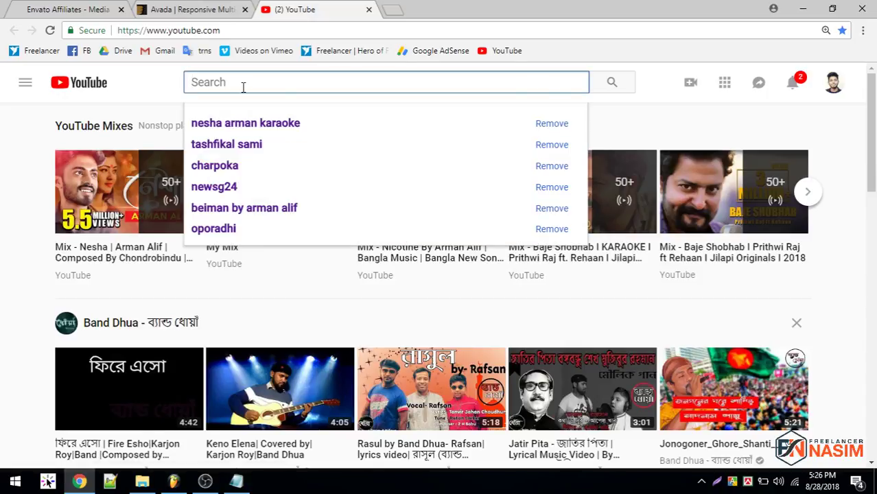
text(how to)
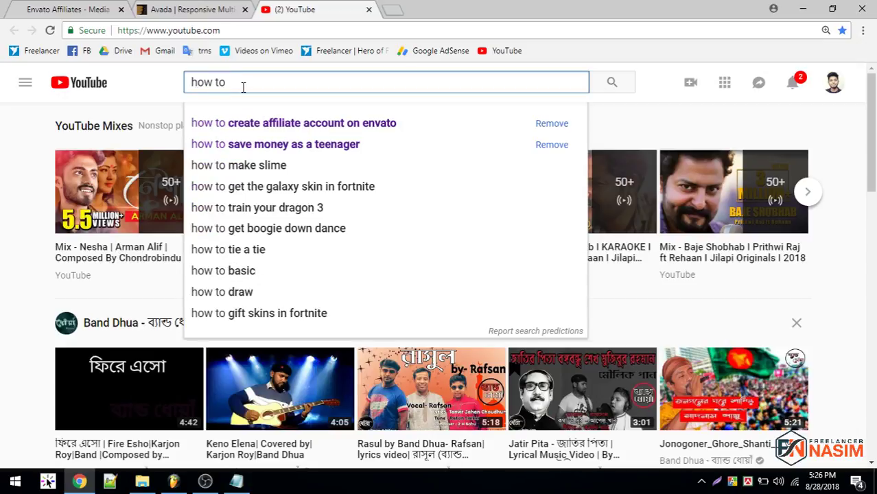
text( promote)
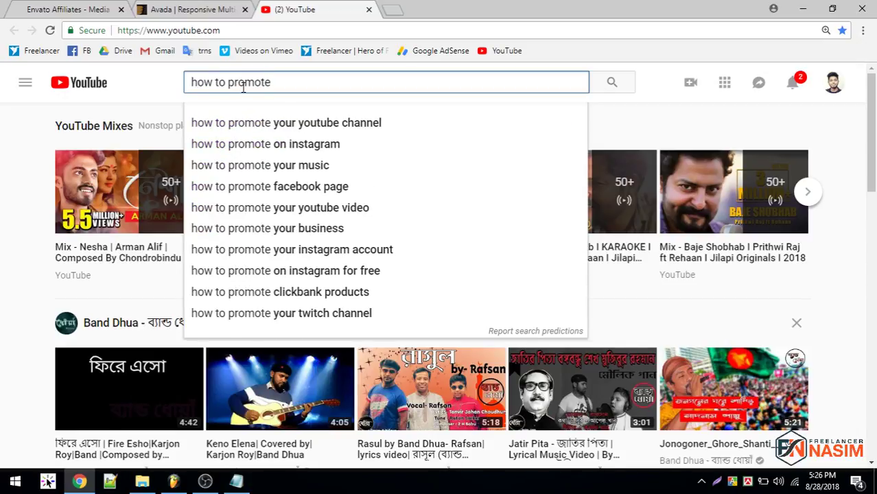
text( ena)
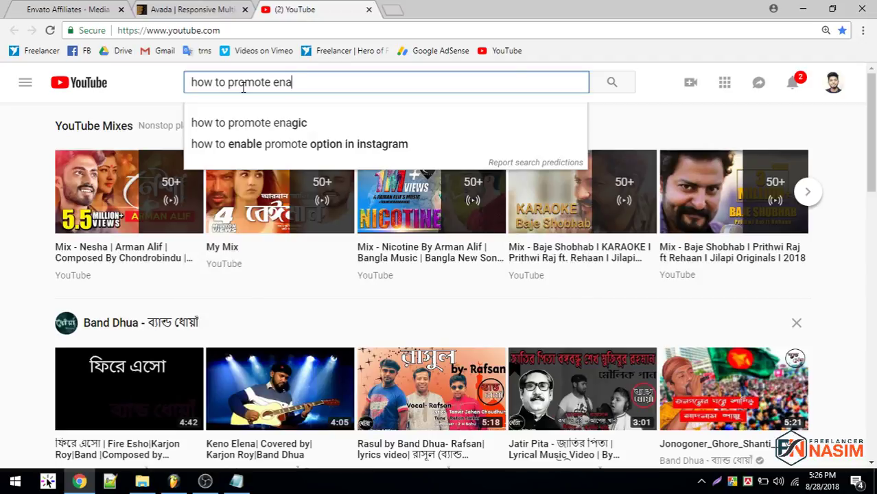
key(BackSpace)
text(vato)
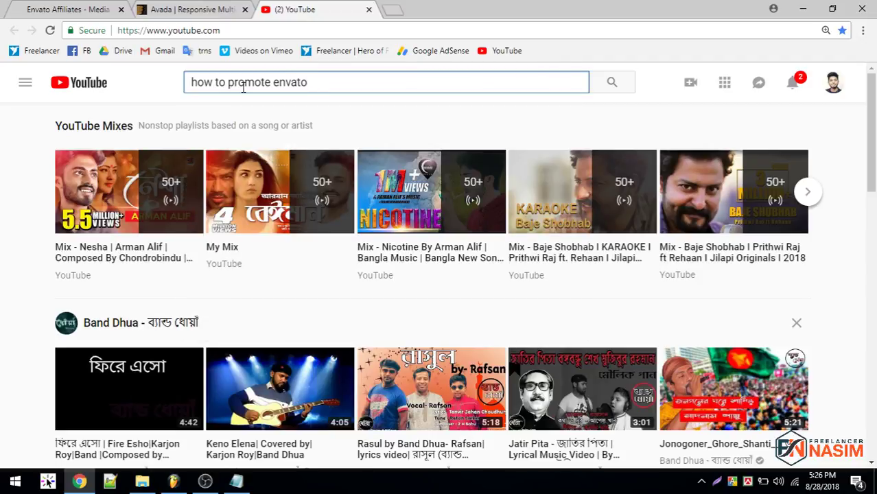
text( products)
key(Return)
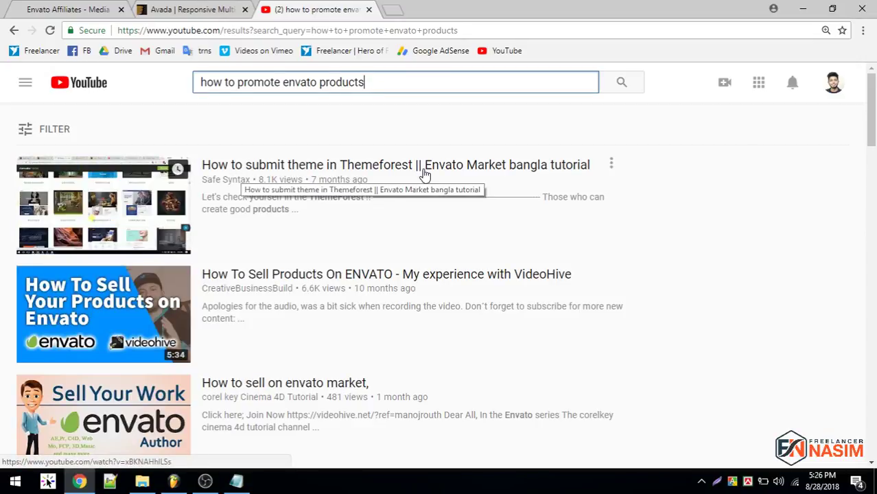
scroll(372, 219, down, 1)
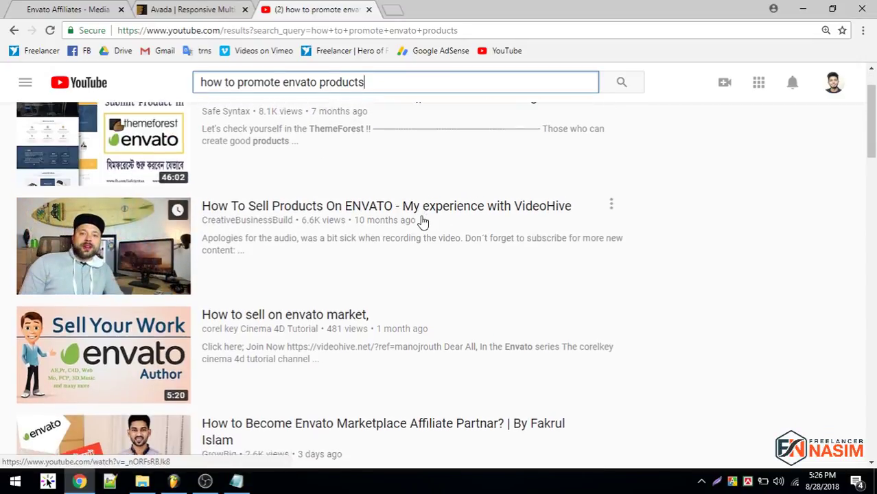
scroll(419, 216, up, 1)
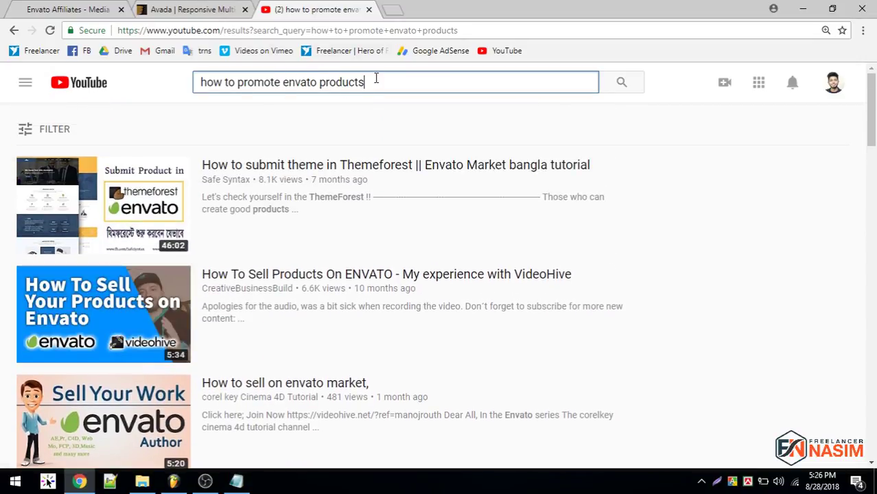
Search YouTube for the suggested query "how to promote affiliate products successfully without a website" and look through the video results.
drag(376, 79, 281, 83)
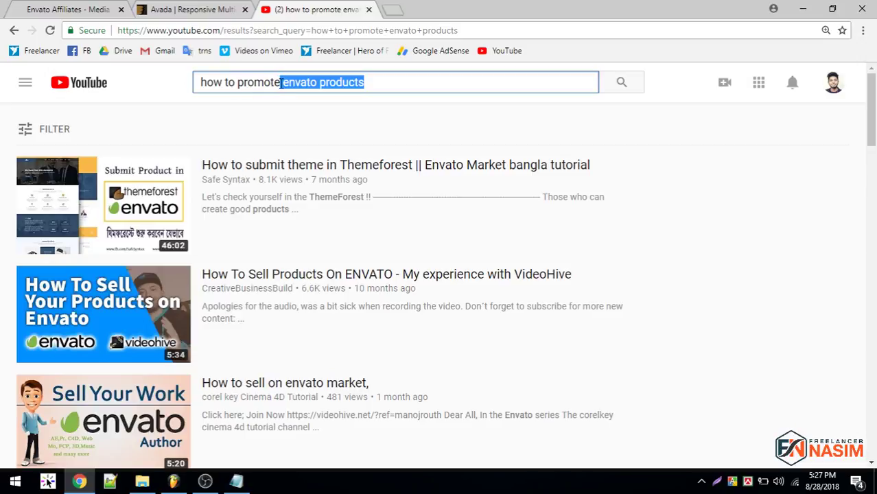
key(BackSpace)
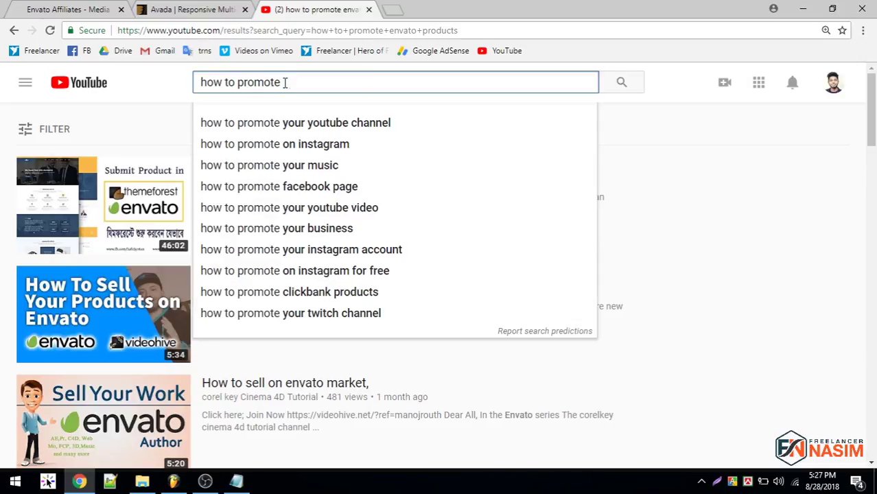
text(pro)
key(BackSpace)
key(BackSpace)
key(BackSpace)
text(aff)
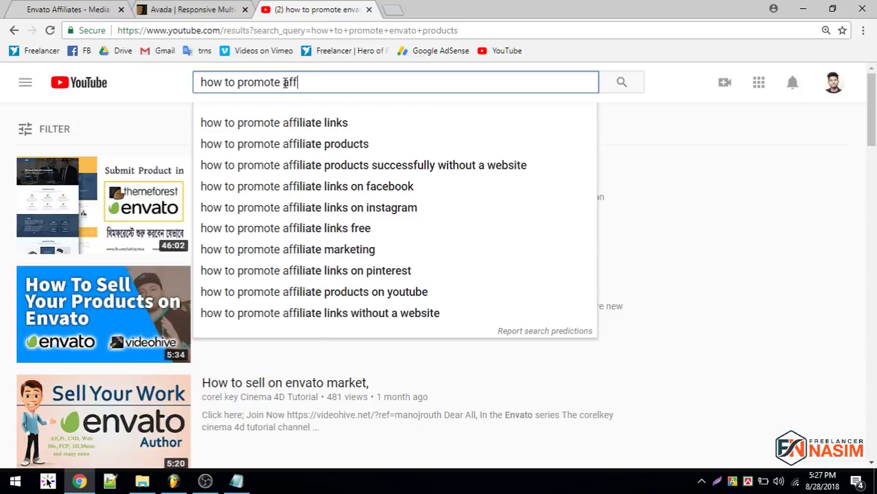
text(iliate products)
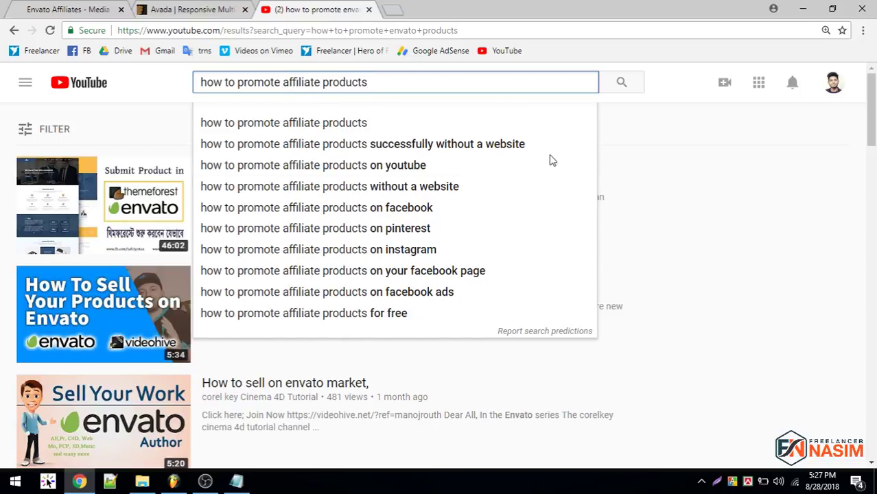
click(498, 148)
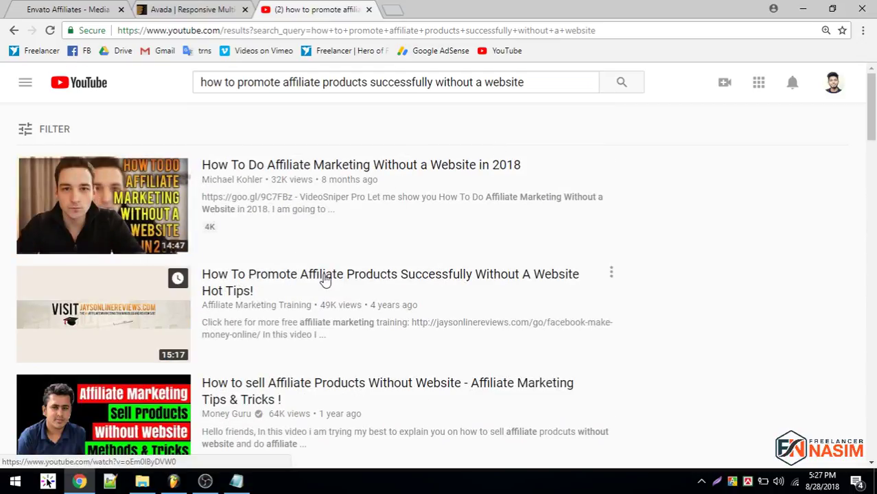
scroll(323, 280, down, 1)
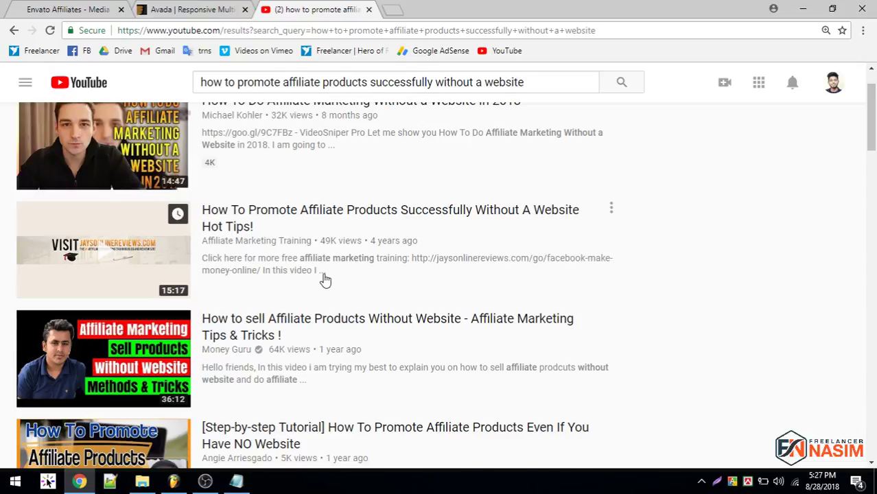
scroll(323, 280, up, 1)
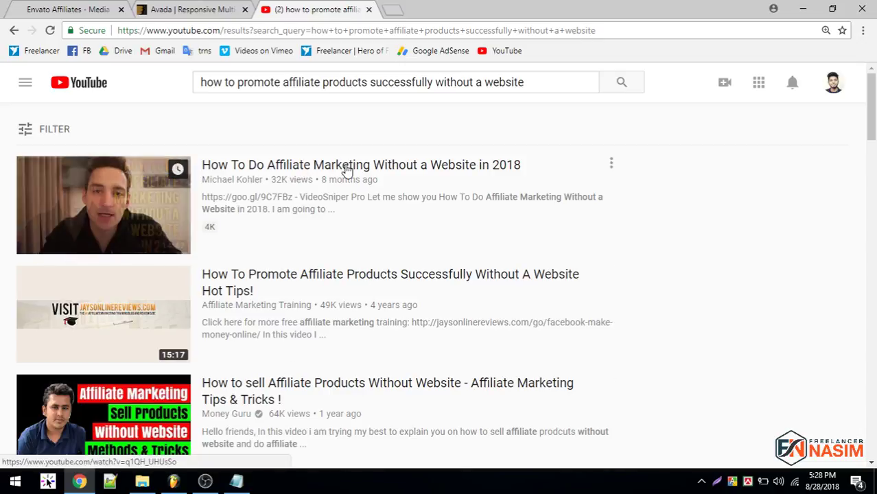
scroll(257, 302, down, 1)
scroll(292, 335, down, 1)
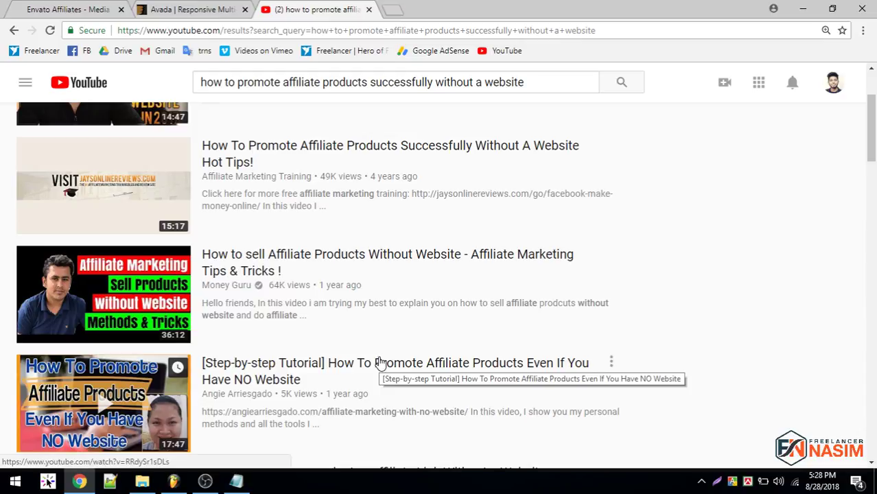
Return to the Envato Affiliates dashboard and view its Snapshot overview.
click(77, 8)
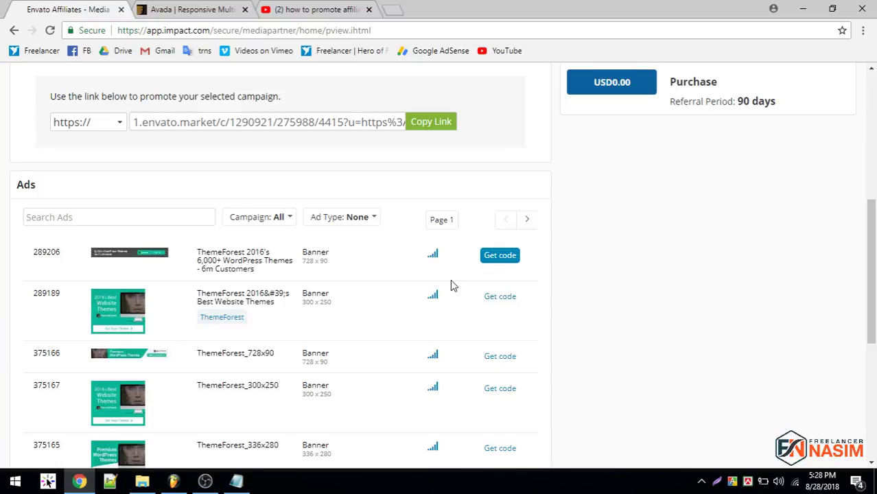
scroll(450, 279, up, 5)
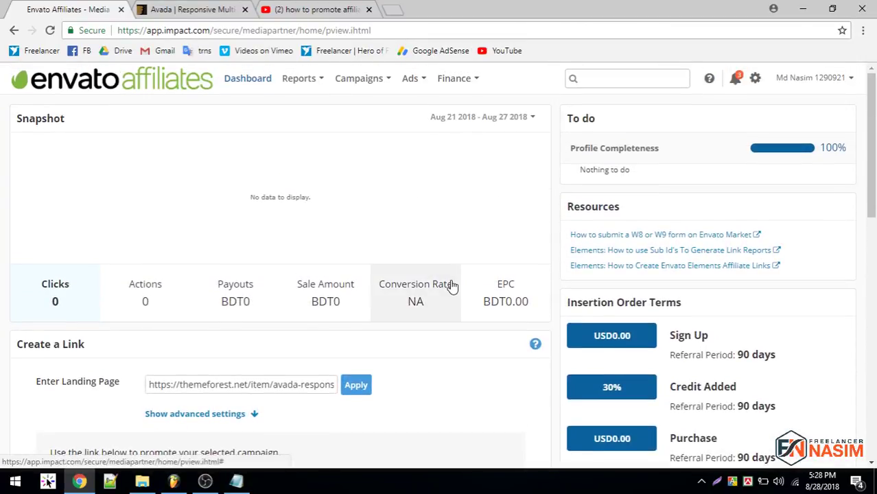